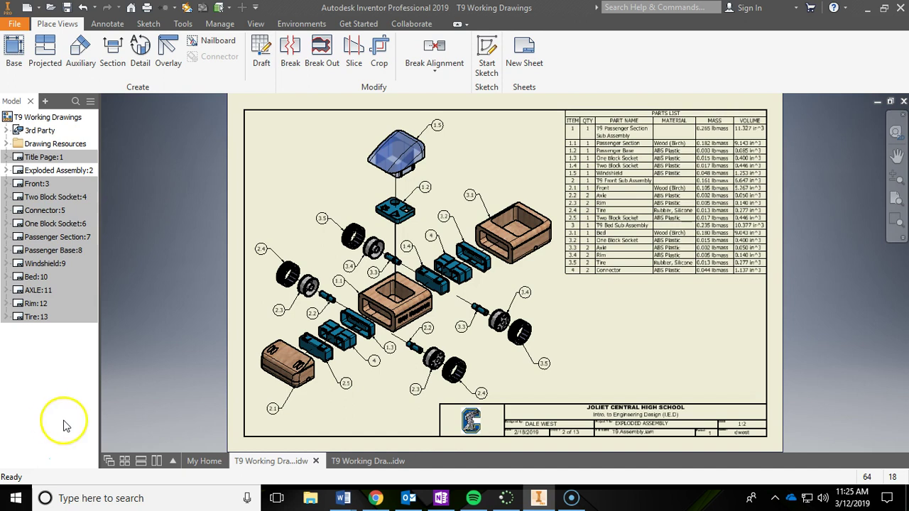
- Switch to the T9 Working Drawings 2 document, whose exploded-assembly sheet is still blank
left_click(340, 462)
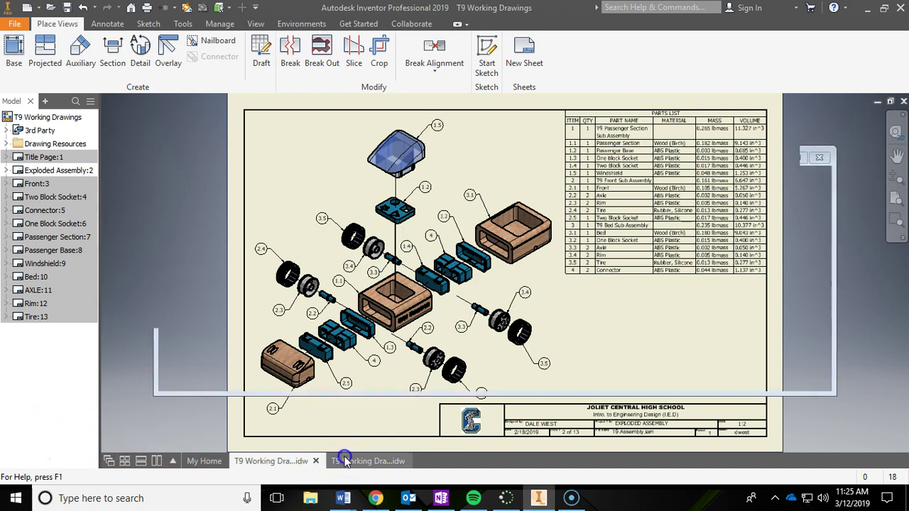
- Edit the Titleblock A IDE field text so the scale reads 1:2 instead of 1:1
left_click(39, 171)
left_click(40, 171)
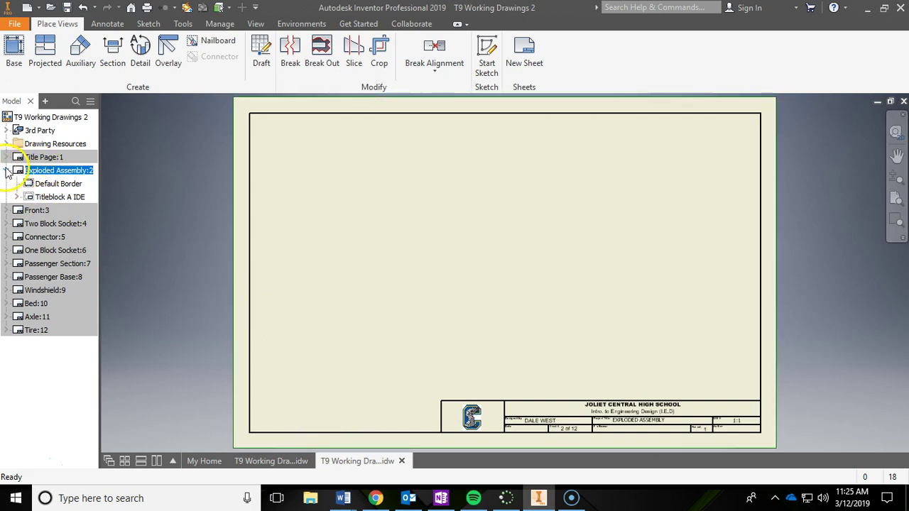
left_click(19, 172)
left_click(19, 172)
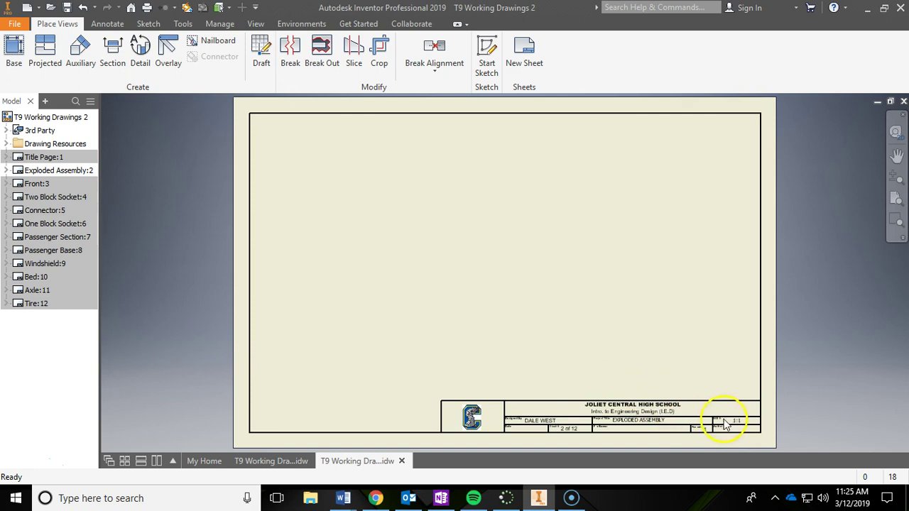
left_click(6, 171)
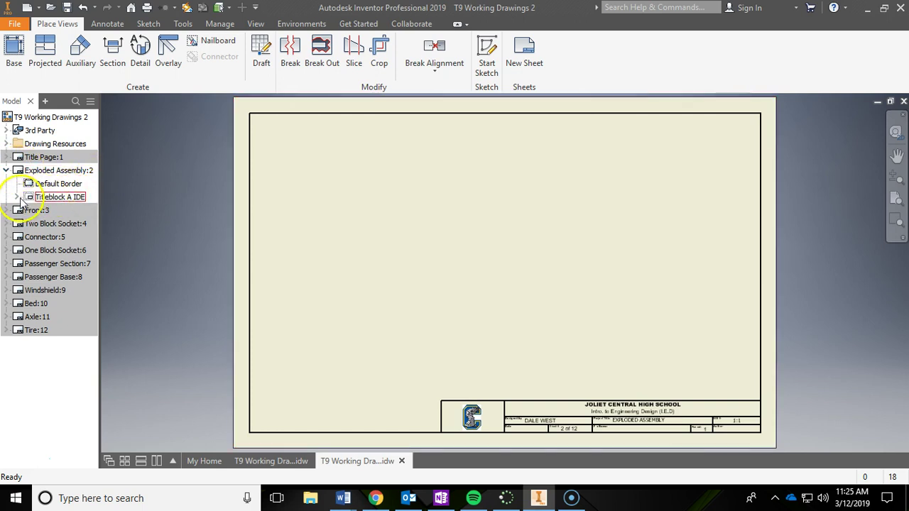
left_click(26, 199)
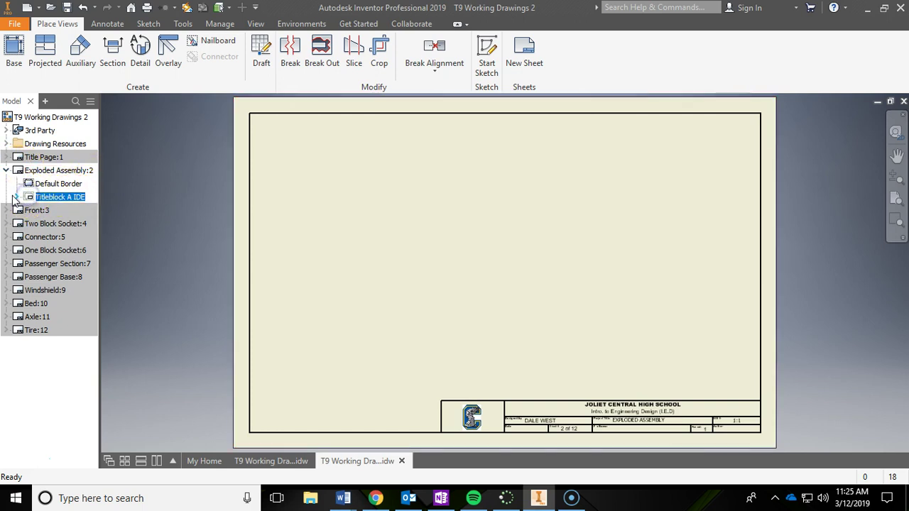
left_click(17, 198)
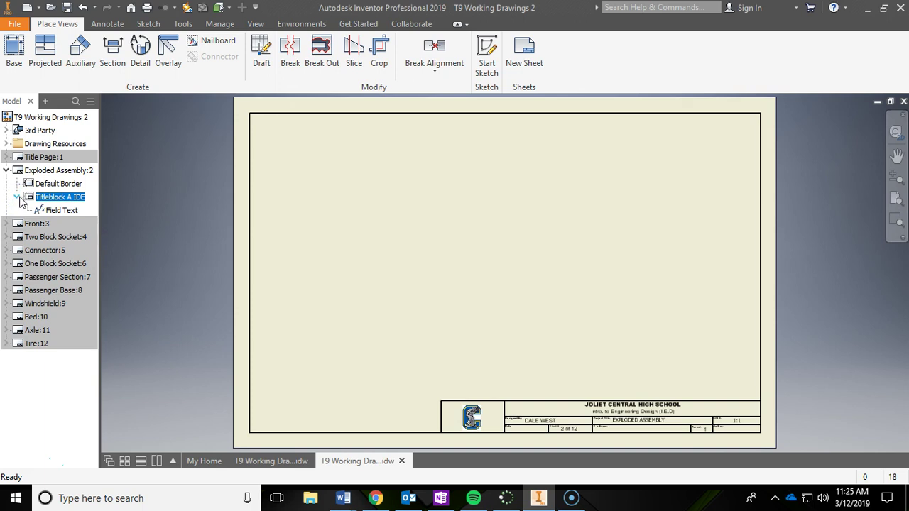
double_click(51, 210)
scroll(268, 224, "down", 1)
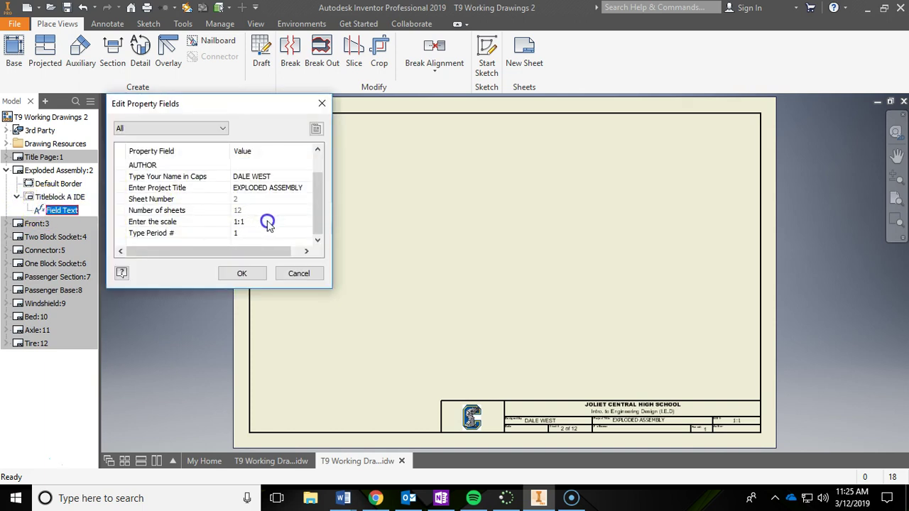
left_click(252, 221)
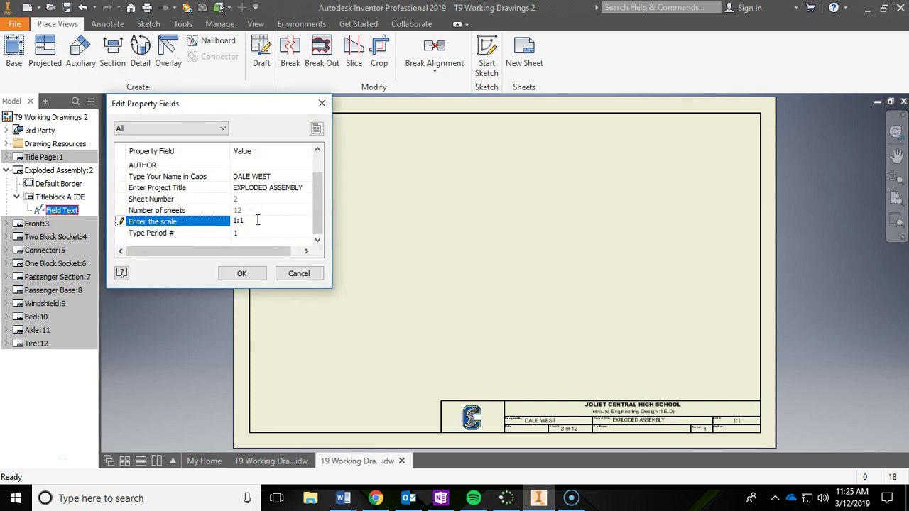
type("2")
left_click(242, 273)
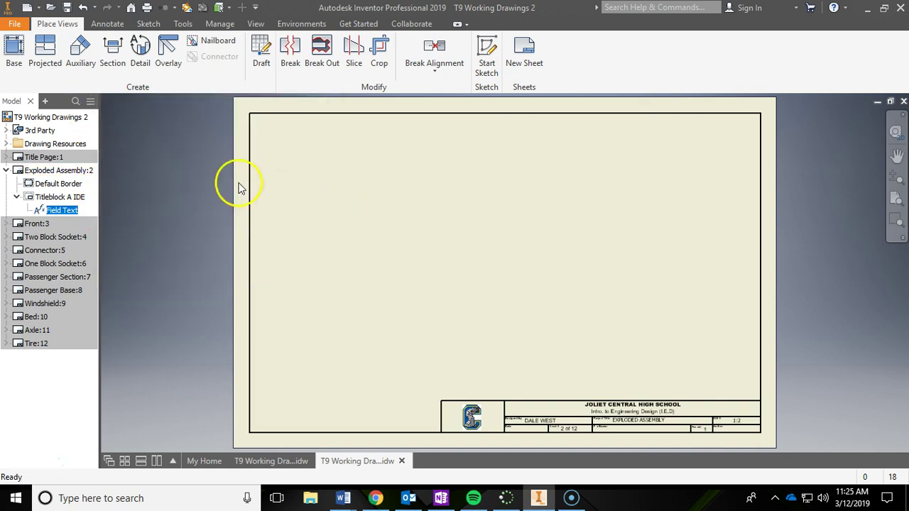
- Start a base view and load the T9 exploded Assembly file from the Dales T9 folder
left_click(10, 55)
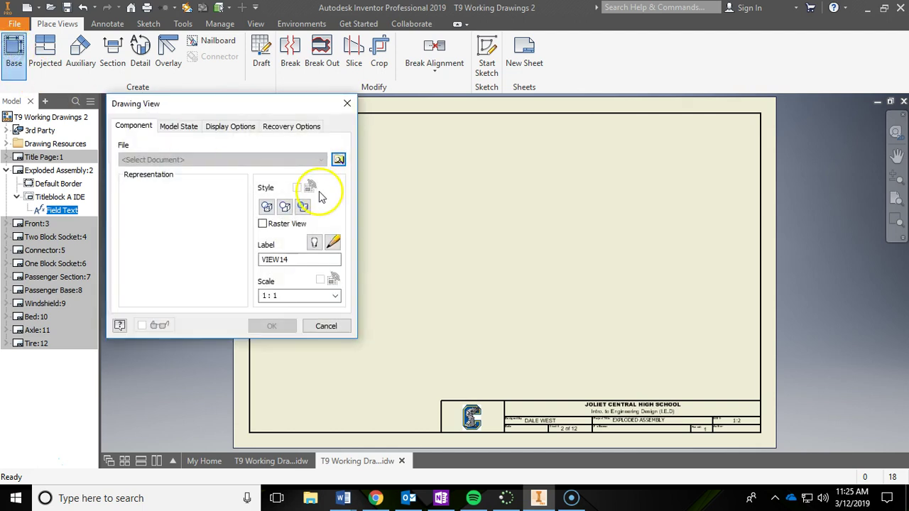
left_click(340, 160)
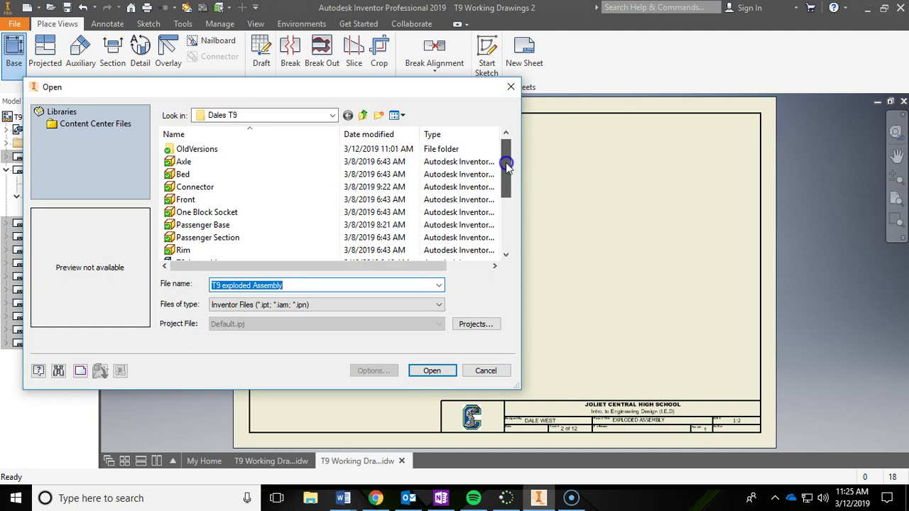
left_click(333, 116)
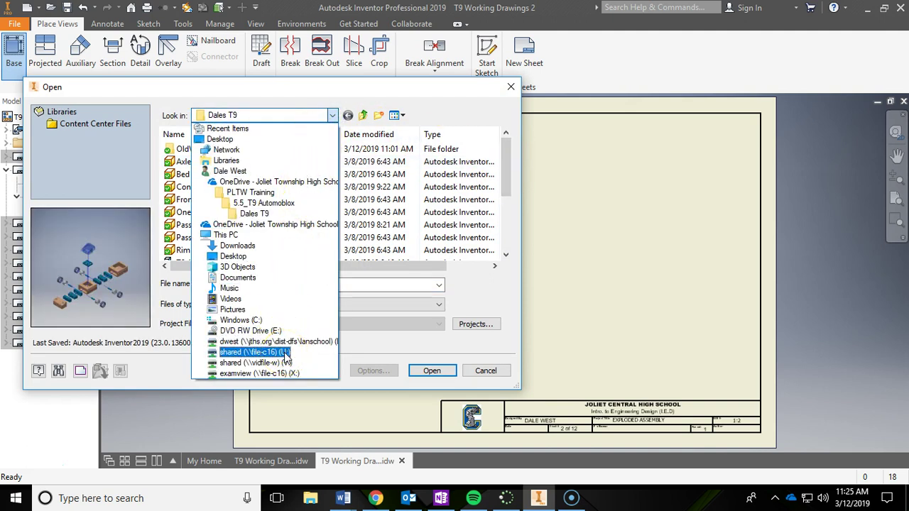
left_click(333, 115)
scroll(275, 211, "down", 1)
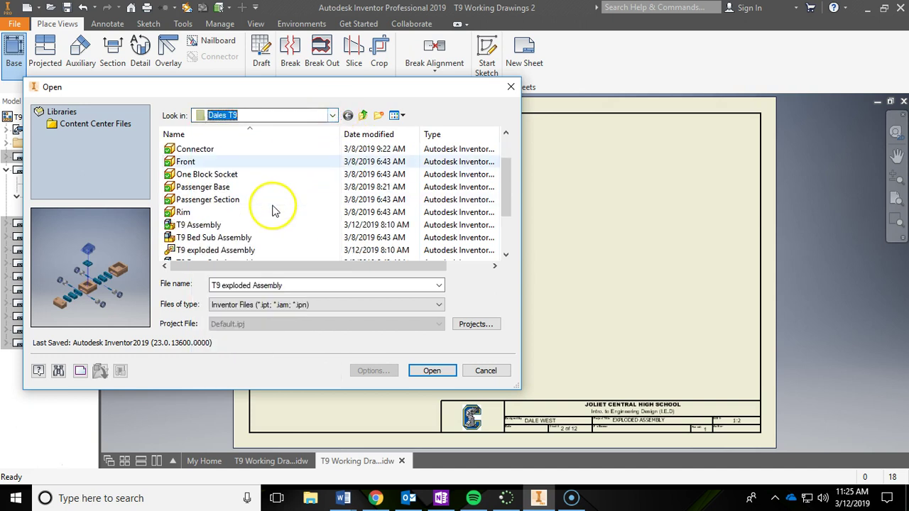
scroll(273, 211, "down", 2)
left_click(193, 188)
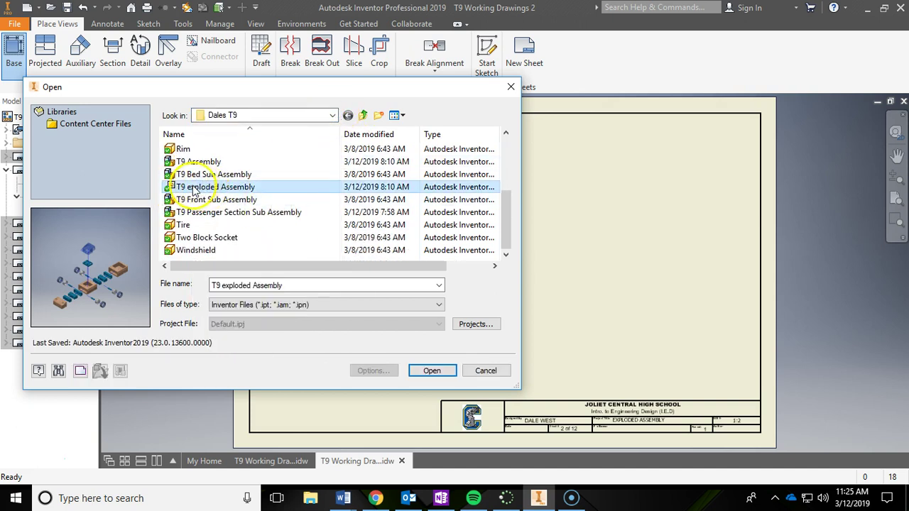
left_click(419, 369)
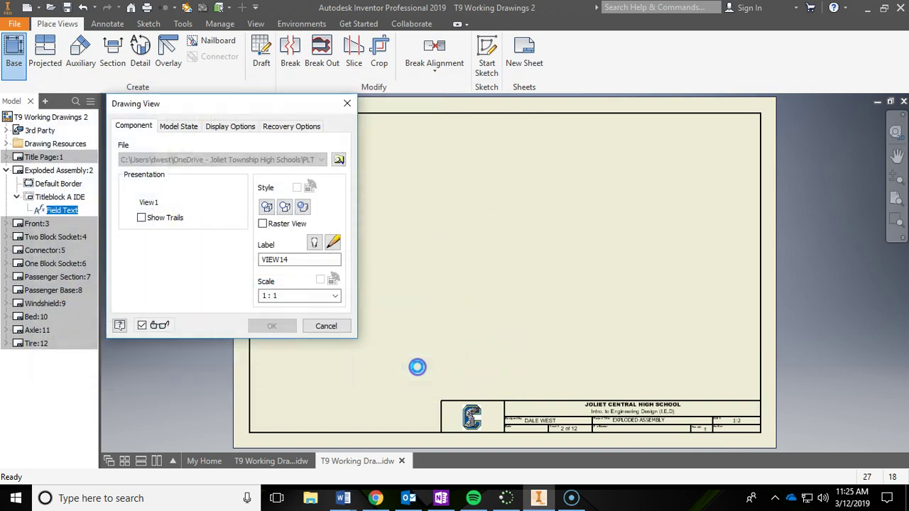
- Place the view at 1/2 scale and move it toward the sheet's upper left
left_click(334, 296)
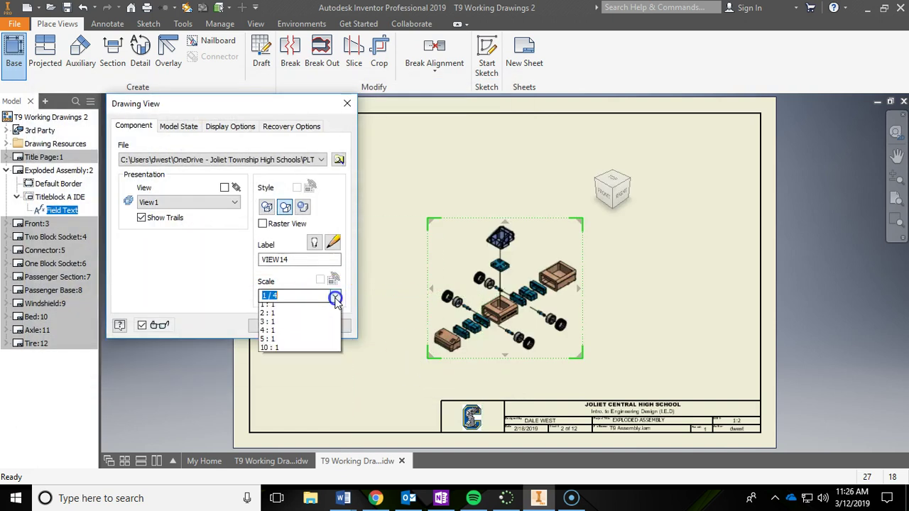
left_click(302, 333)
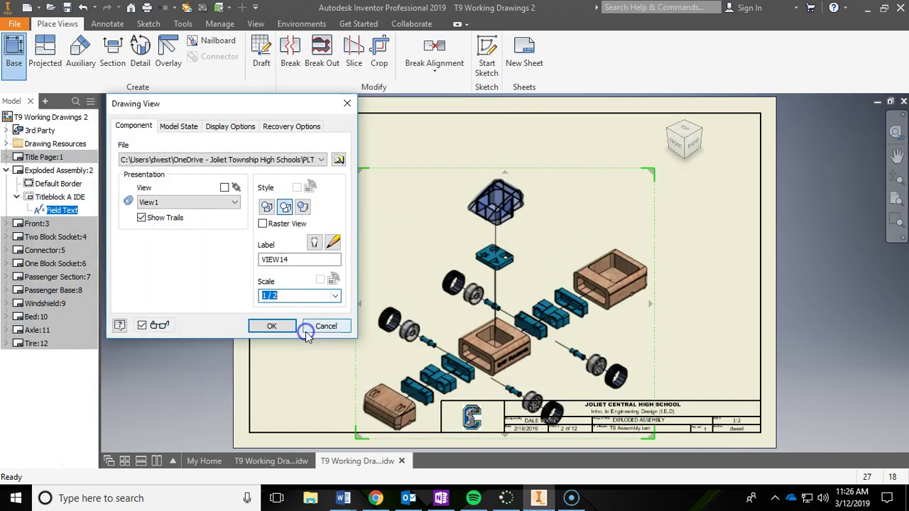
left_click(271, 328)
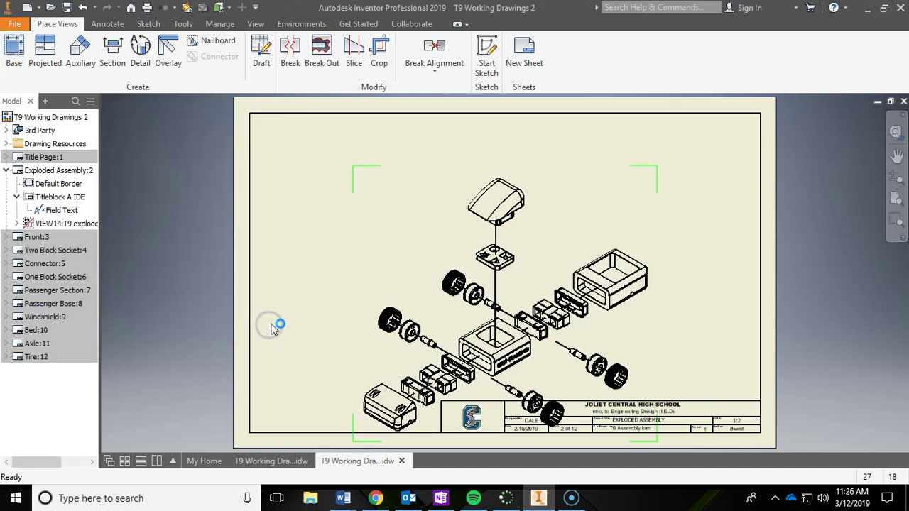
mouse_move(466, 182)
left_mouse_down()
mouse_move(358, 119)
mouse_move(361, 127)
left_mouse_up()
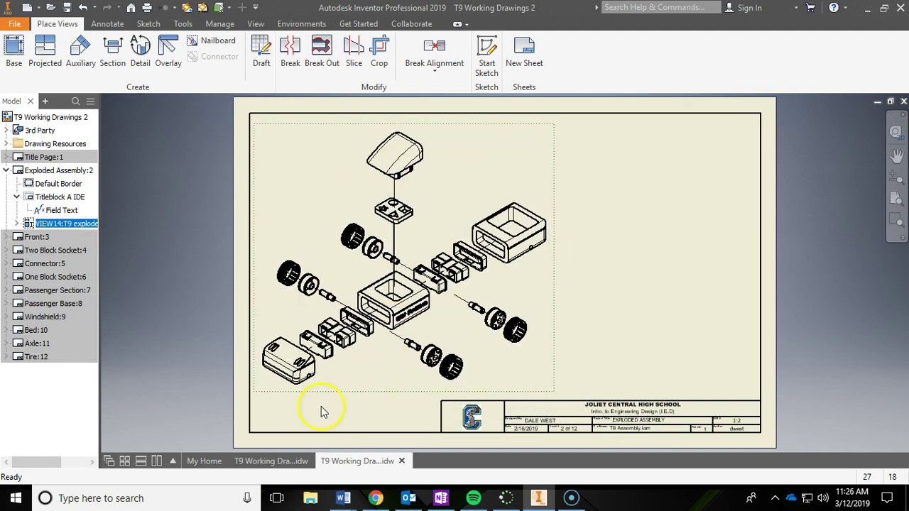
- Change the exploded view's display style to Shaded
left_click(280, 463)
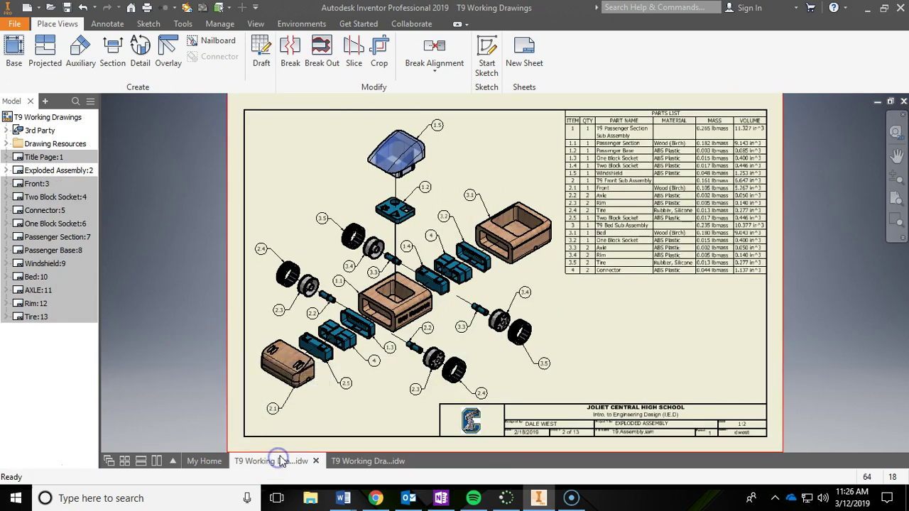
left_click(380, 461)
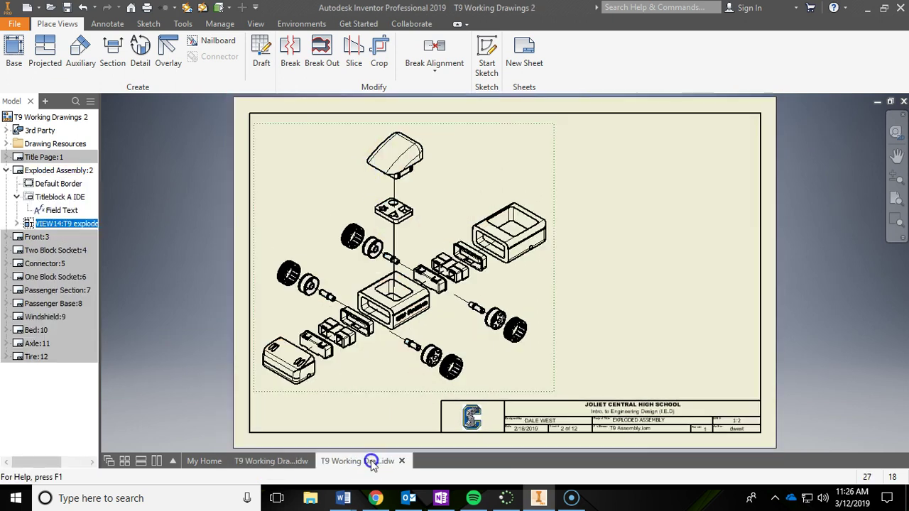
double_click(552, 156)
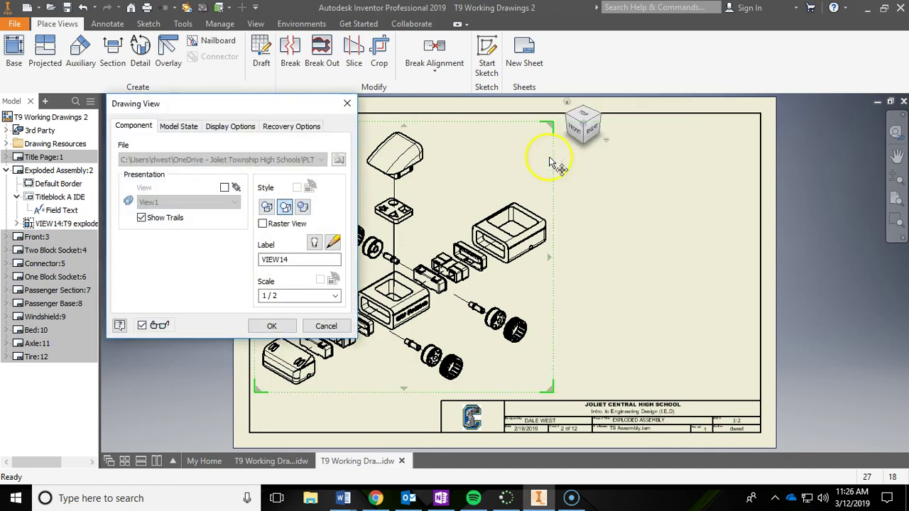
left_click(303, 206)
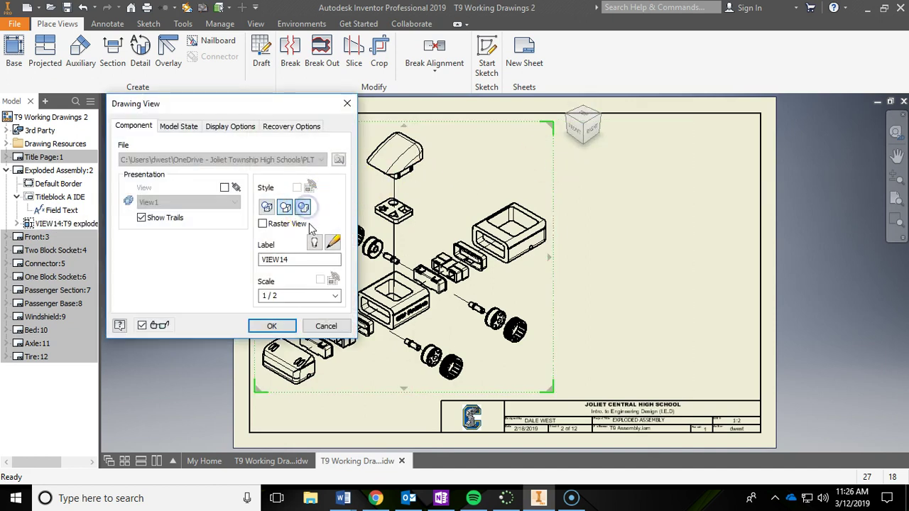
left_click(276, 325)
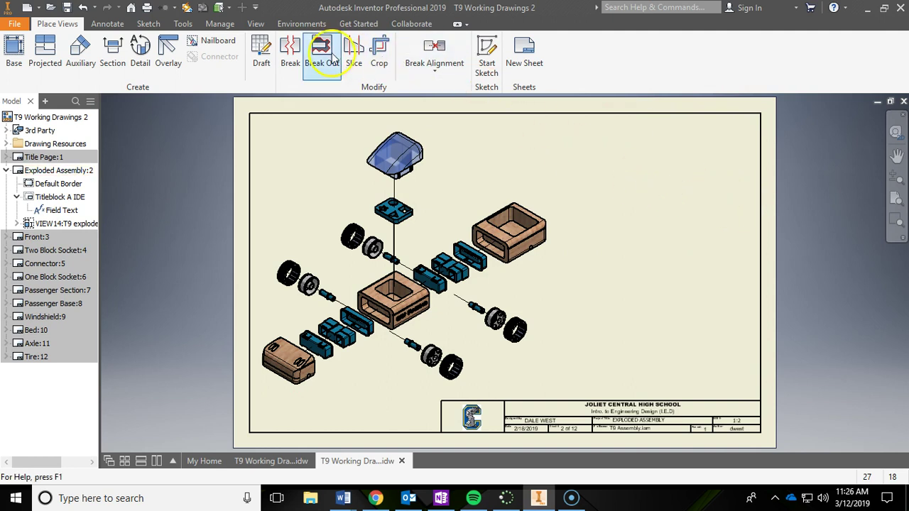
- Insert a parts list sourced from the exploded view in the sheet's top-right corner
left_click(108, 24)
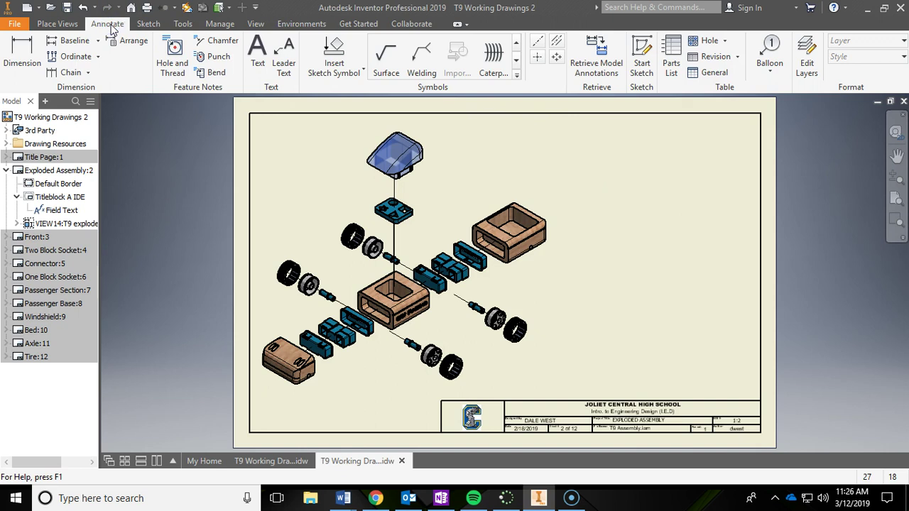
left_click(680, 64)
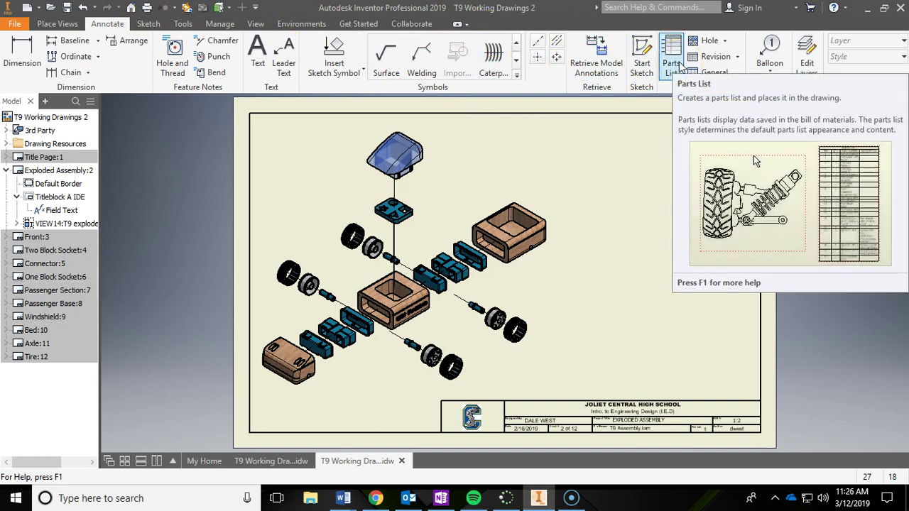
left_click(681, 64)
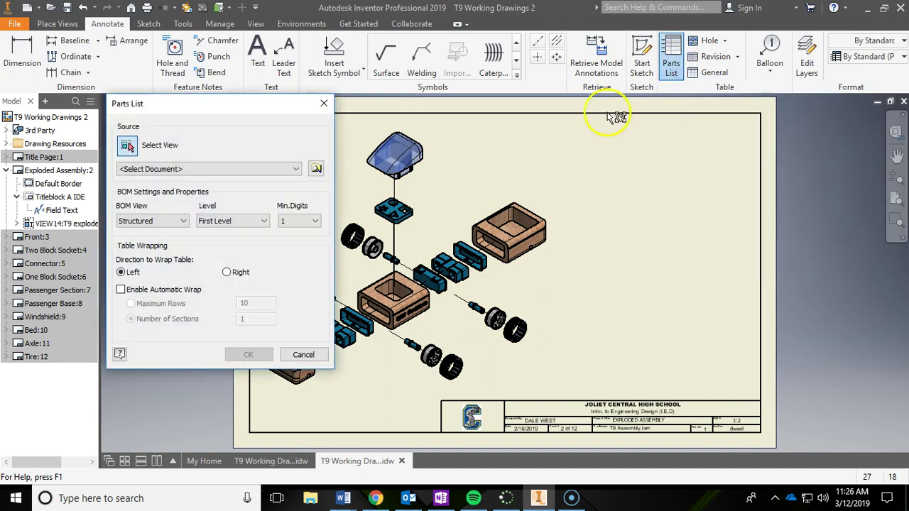
left_click(553, 153)
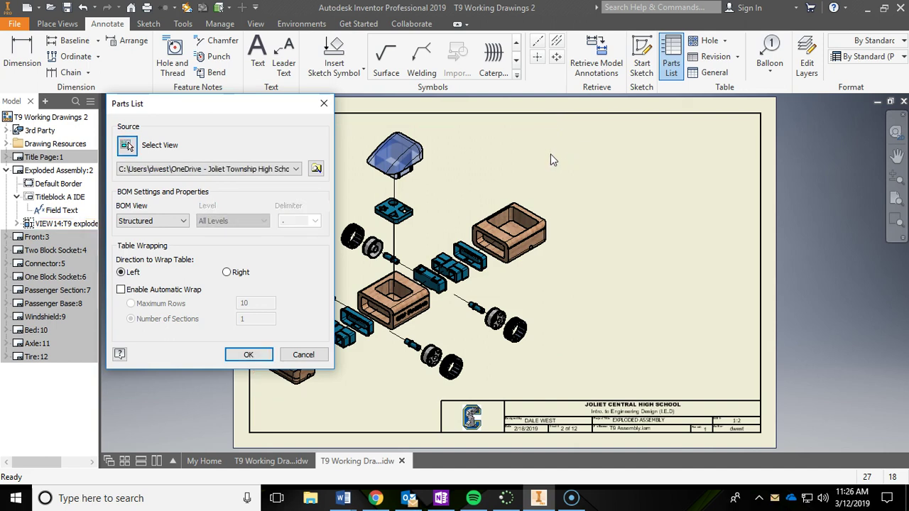
left_click(245, 355)
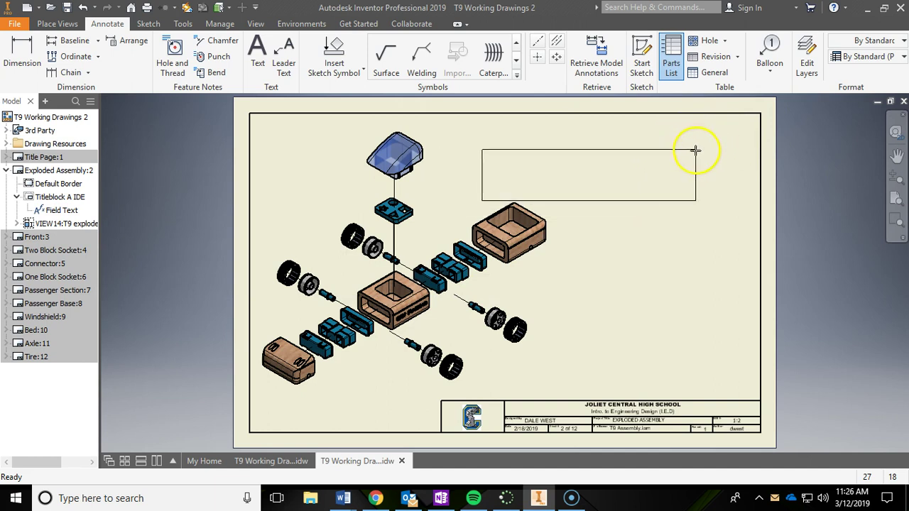
left_click(760, 113)
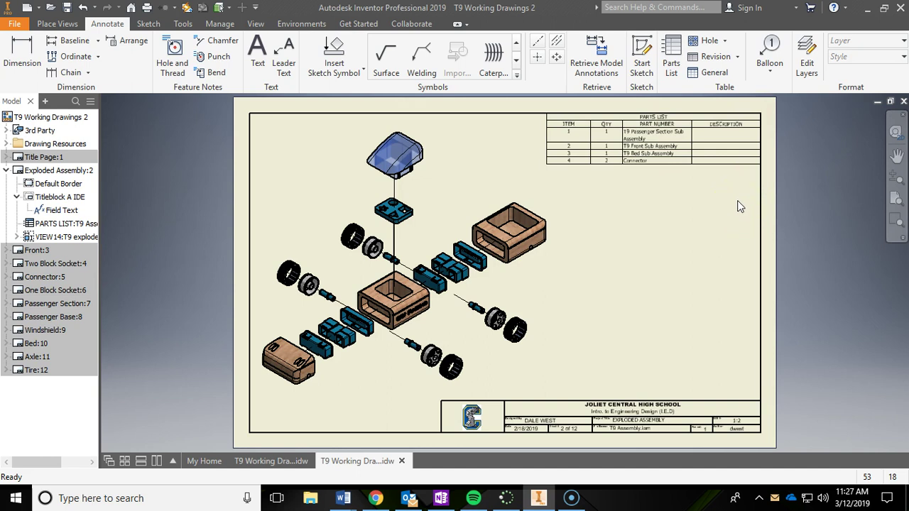
- Select the new four-item parts list and zoom to check the whole sheet
left_click(573, 160)
key("Escape")
left_click(746, 139)
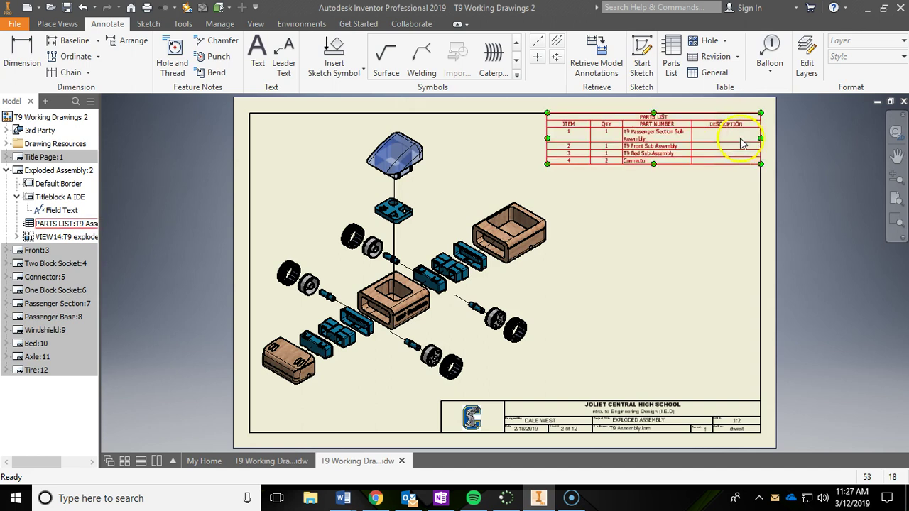
scroll(649, 142, "up", 8)
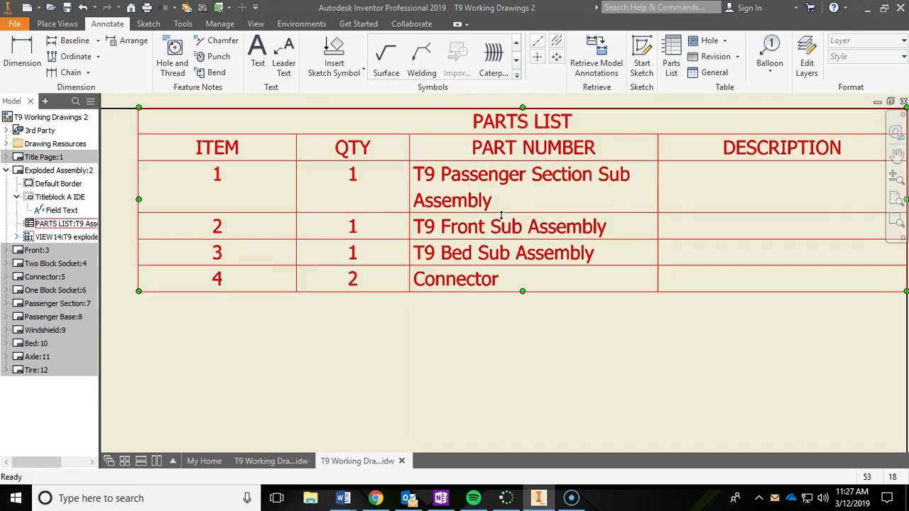
scroll(506, 227, "down", 8)
left_click(527, 192)
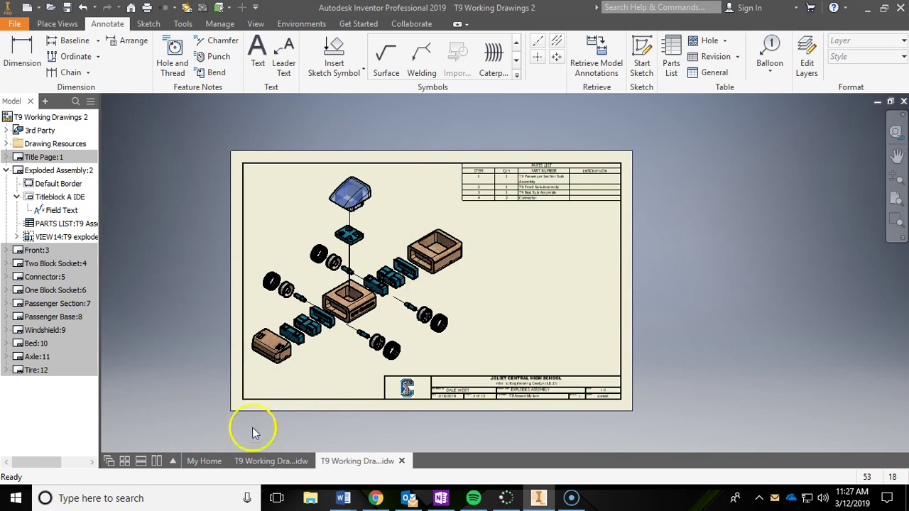
- Compare with the reference drawing, then open the Bill of Materials from the parts list
left_click(264, 461)
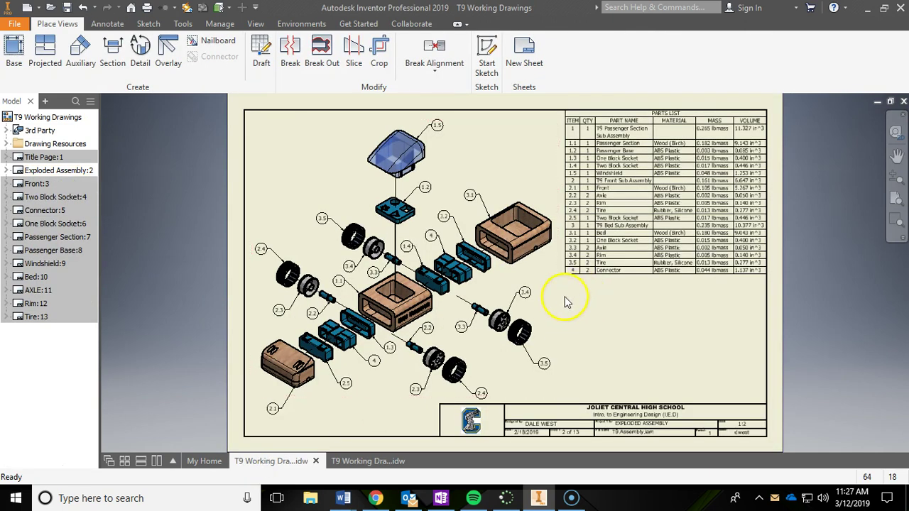
left_click(368, 461)
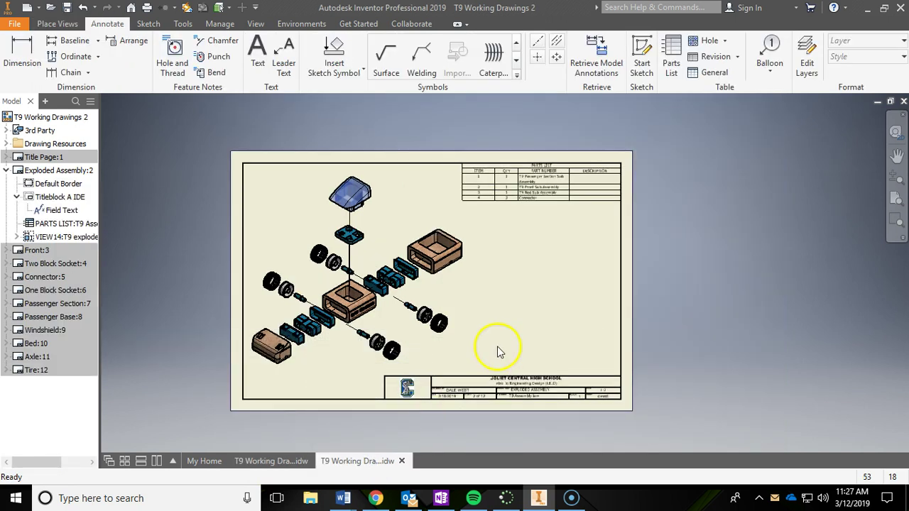
scroll(590, 209, "down", 3)
middle_click_drag(573, 223, 684, 213)
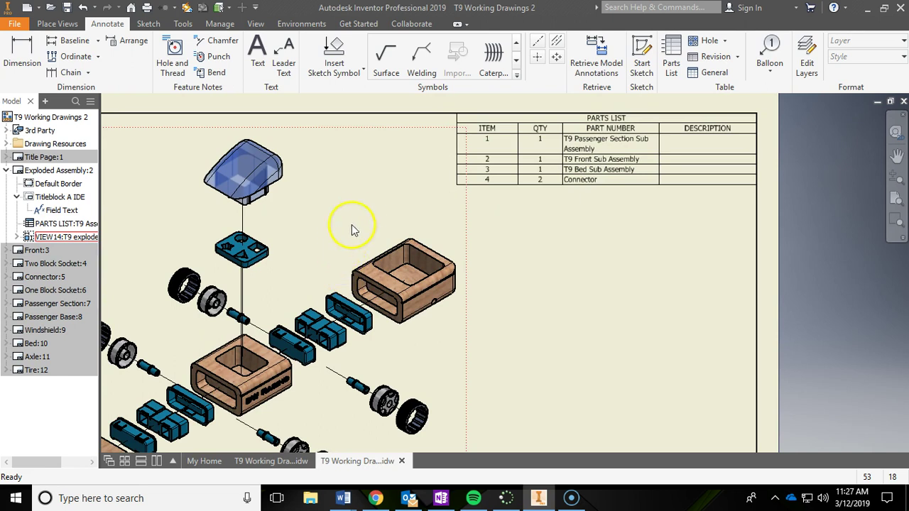
right_click(591, 142)
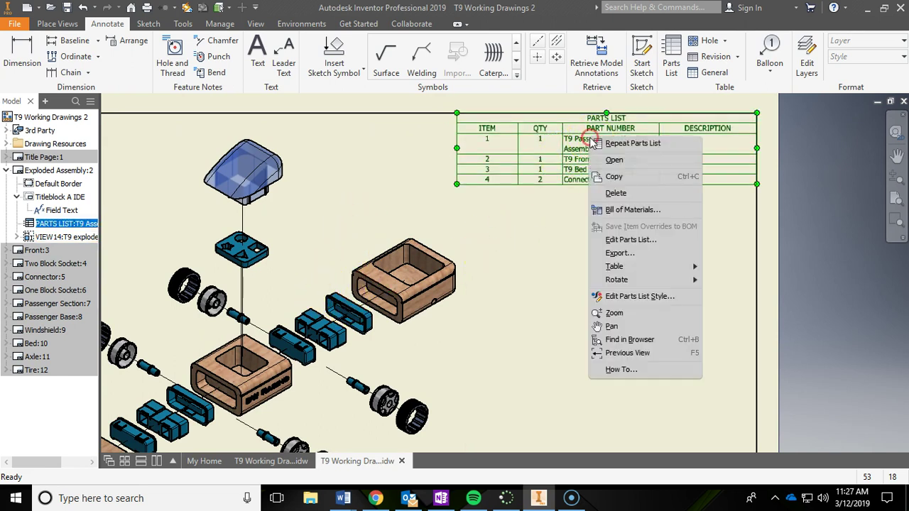
left_click(622, 211)
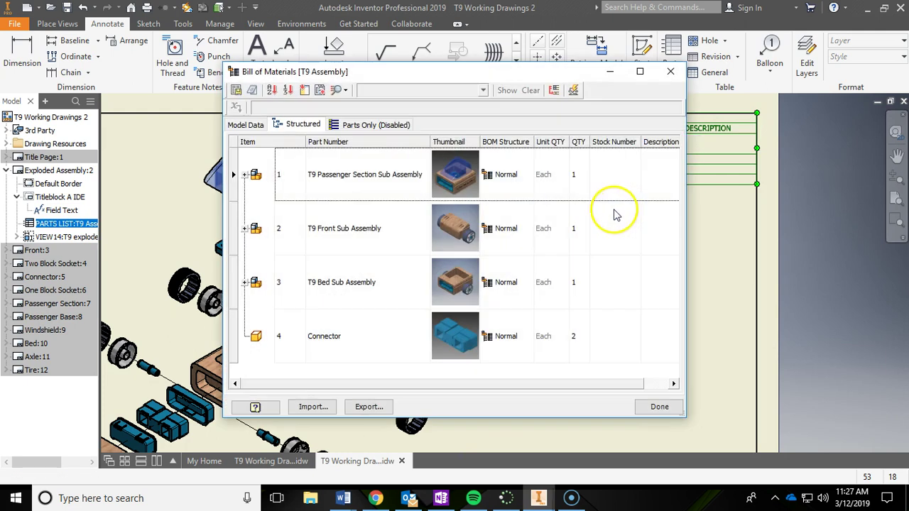
- Set the Structured view's level to All Levels and close the Bill of Materials
left_click(291, 126)
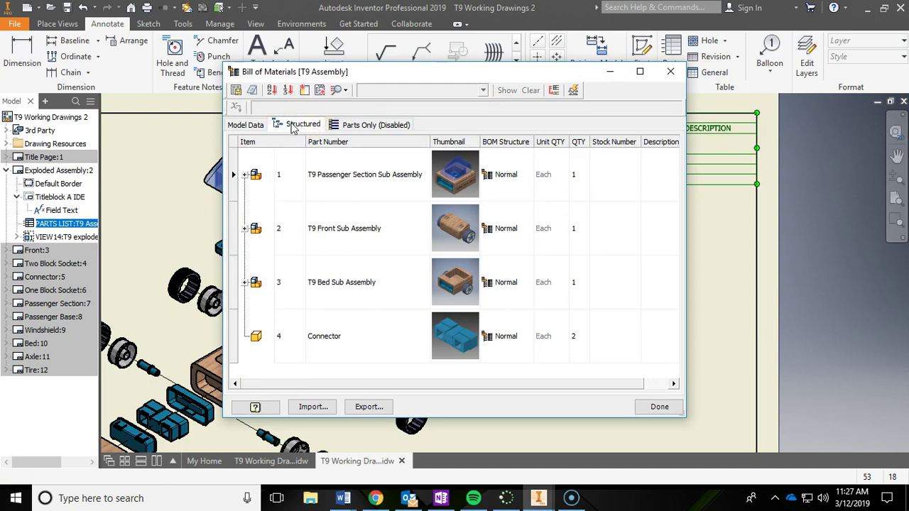
left_click(300, 126)
right_click(305, 127)
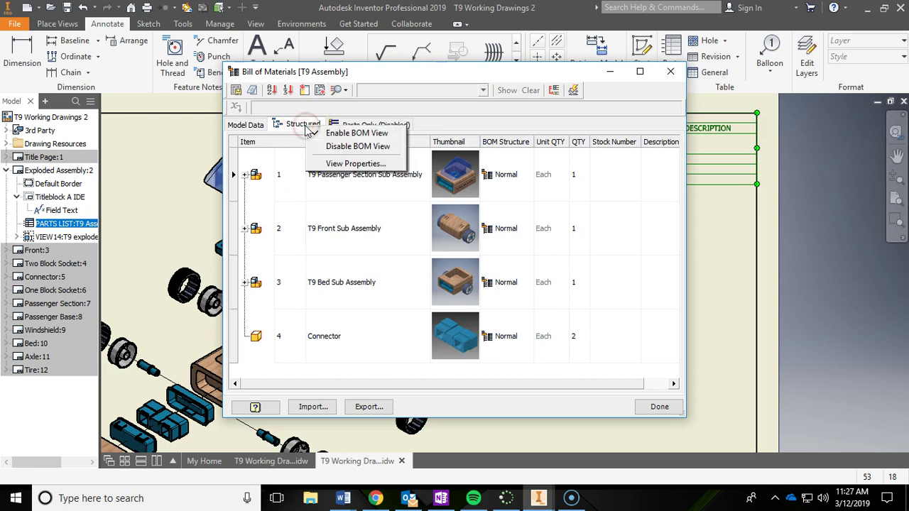
left_click(338, 165)
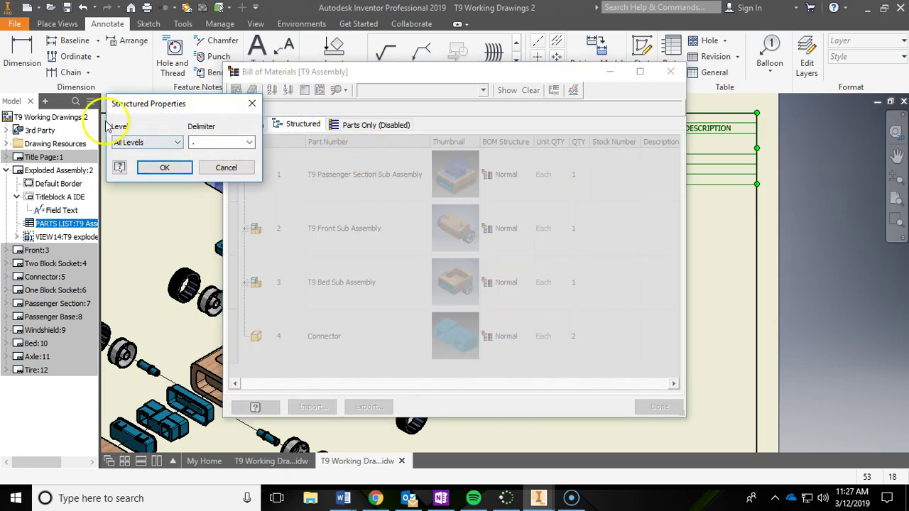
left_click(137, 142)
left_click(141, 144)
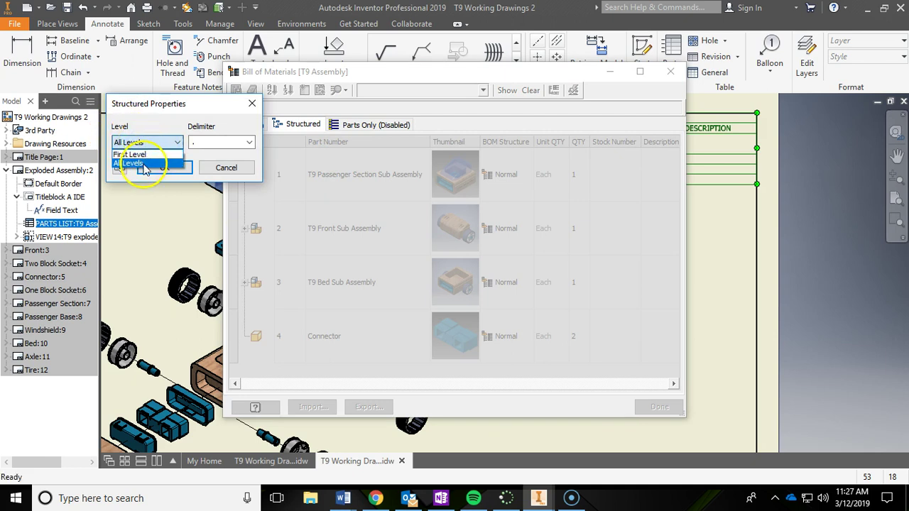
left_click(144, 164)
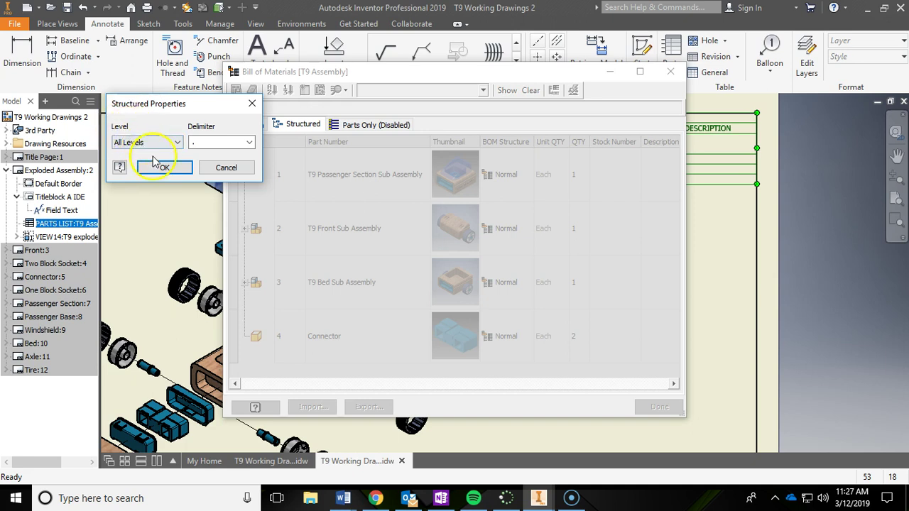
left_click(164, 169)
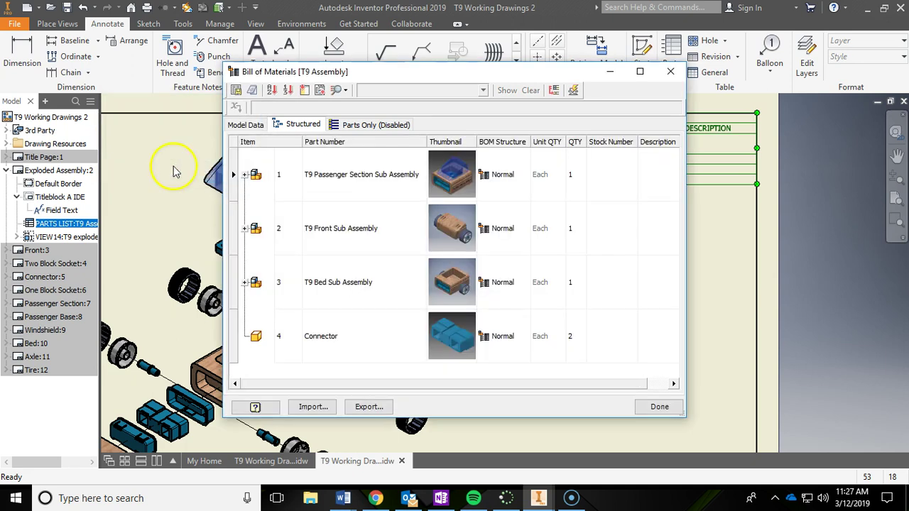
left_click(658, 408)
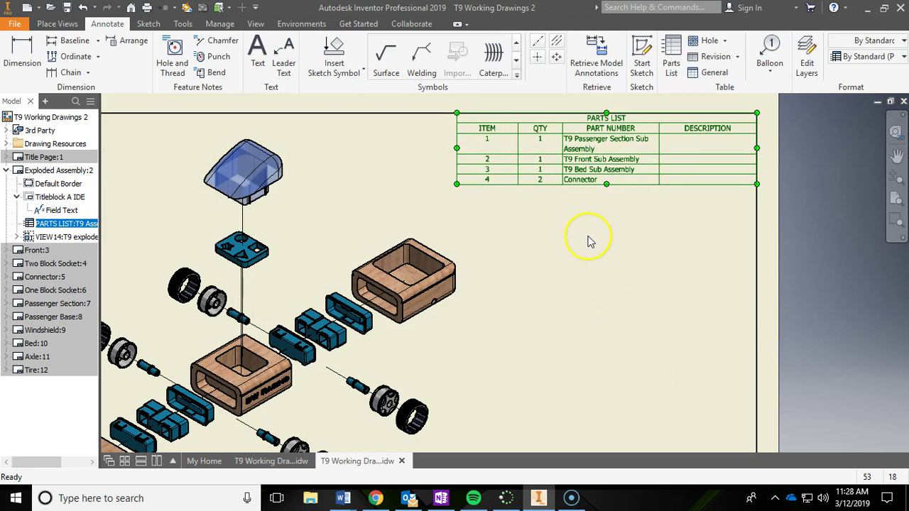
- In the parts list editor, expand items 1–3: Passenger Section, Front and Bed sub-assemblies
right_click(588, 150)
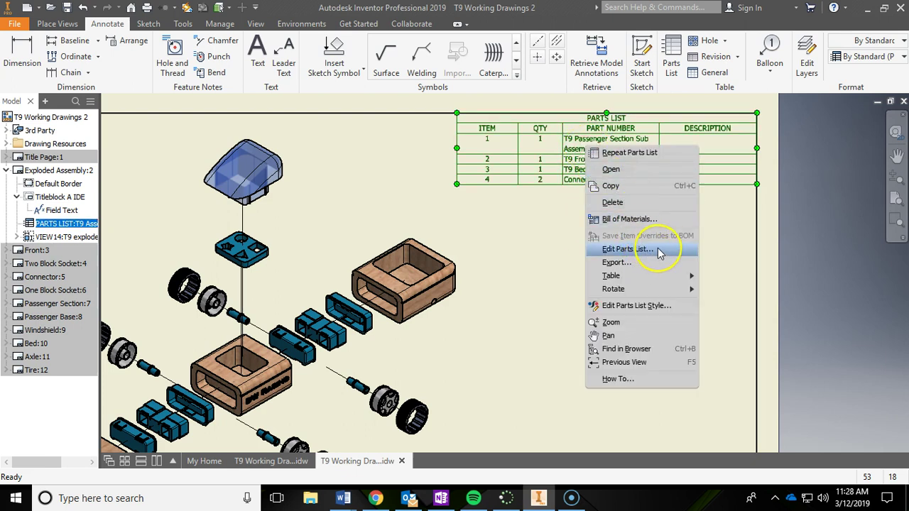
left_click(628, 249)
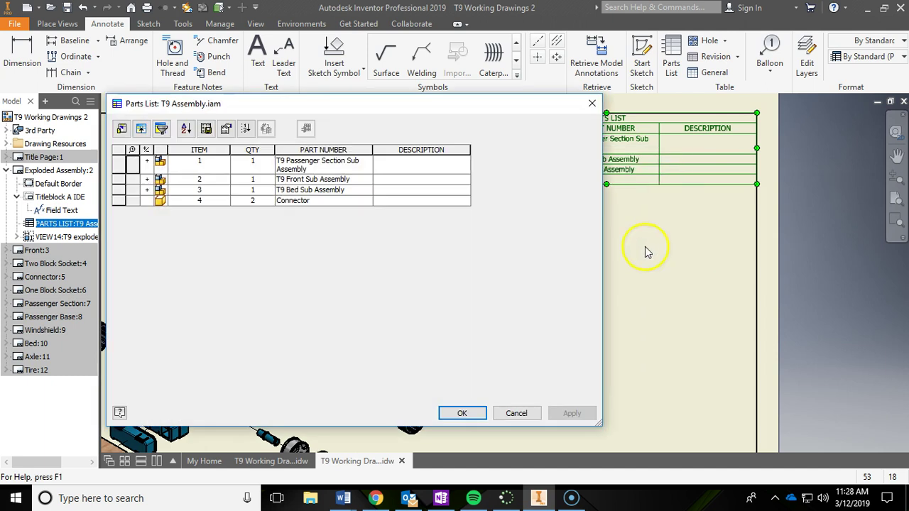
left_click_drag(444, 105, 522, 106)
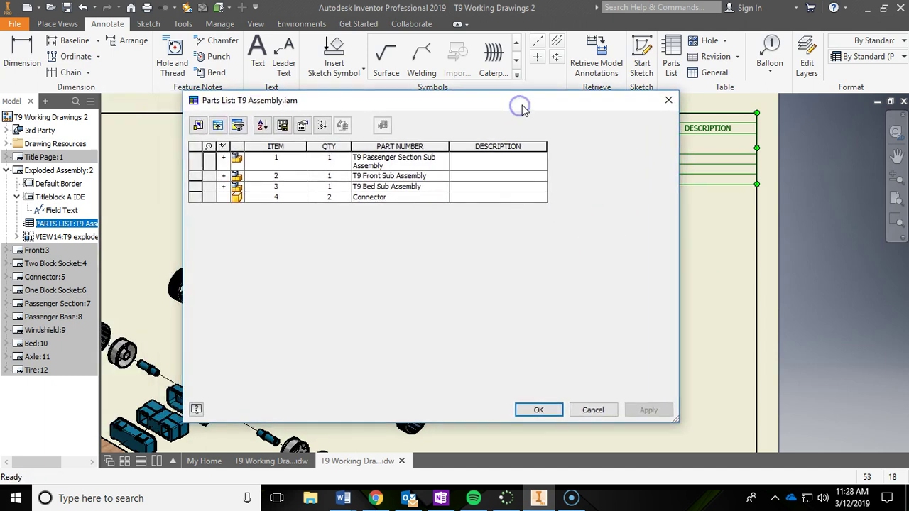
left_click(224, 158)
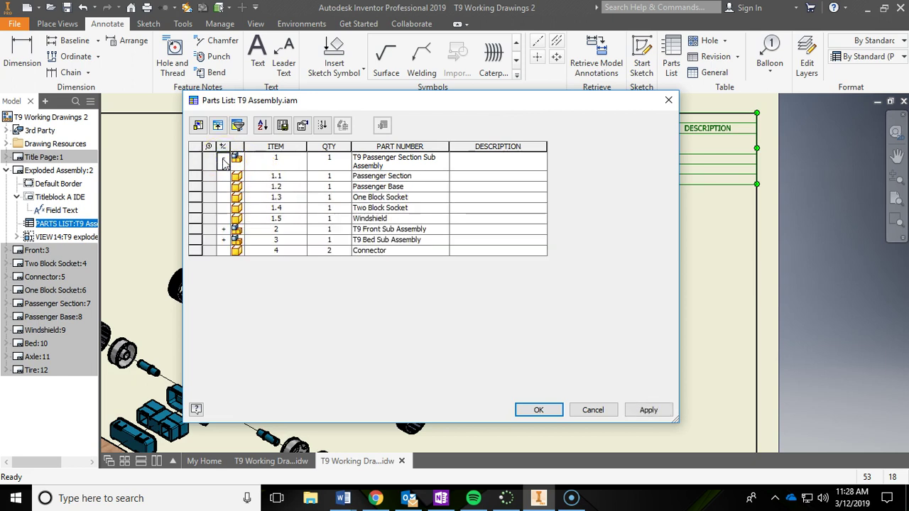
left_click(224, 231)
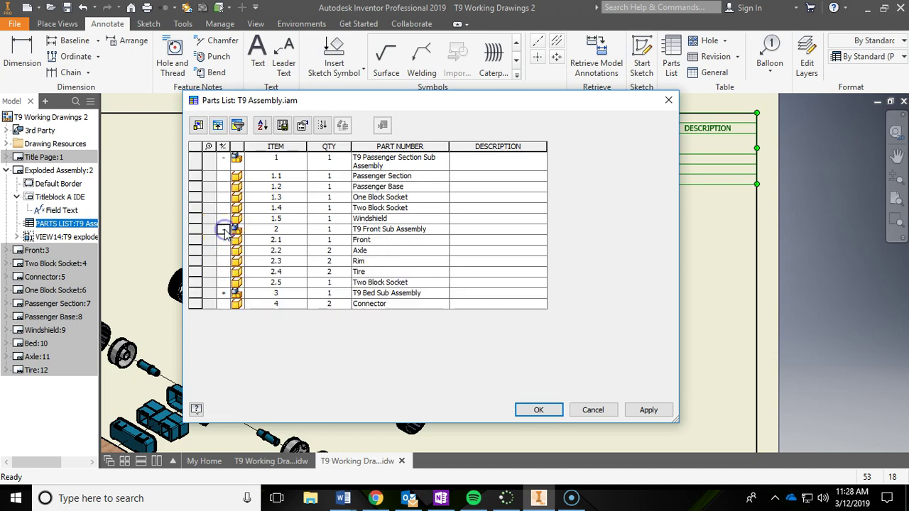
left_click(224, 293)
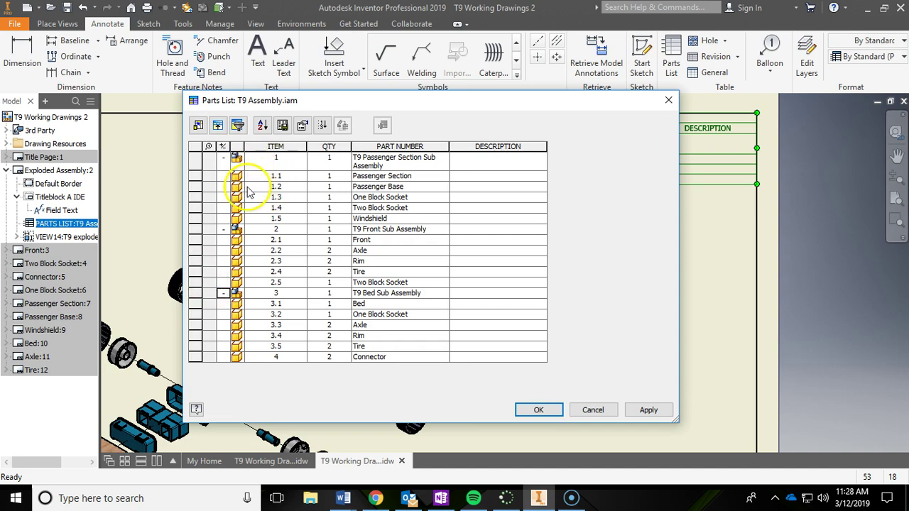
left_click_drag(576, 101, 506, 112)
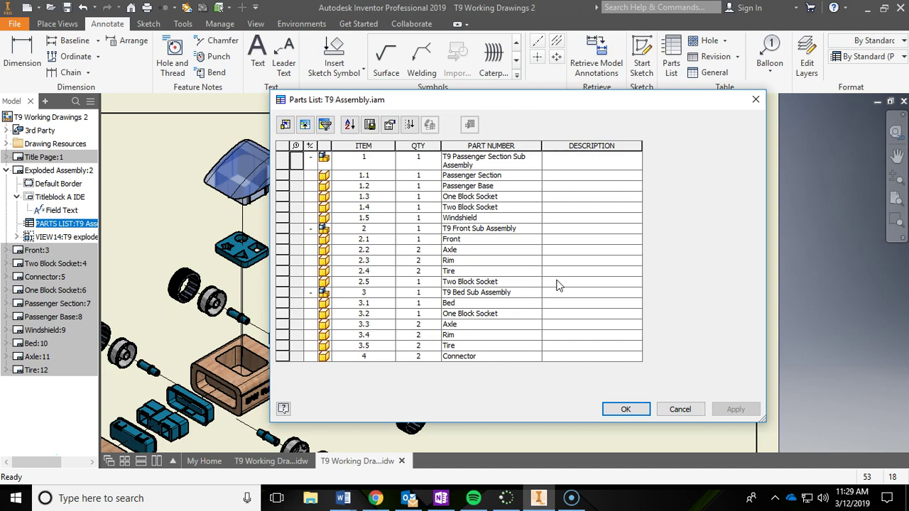
left_click(595, 147)
left_click(588, 145)
left_click(592, 145)
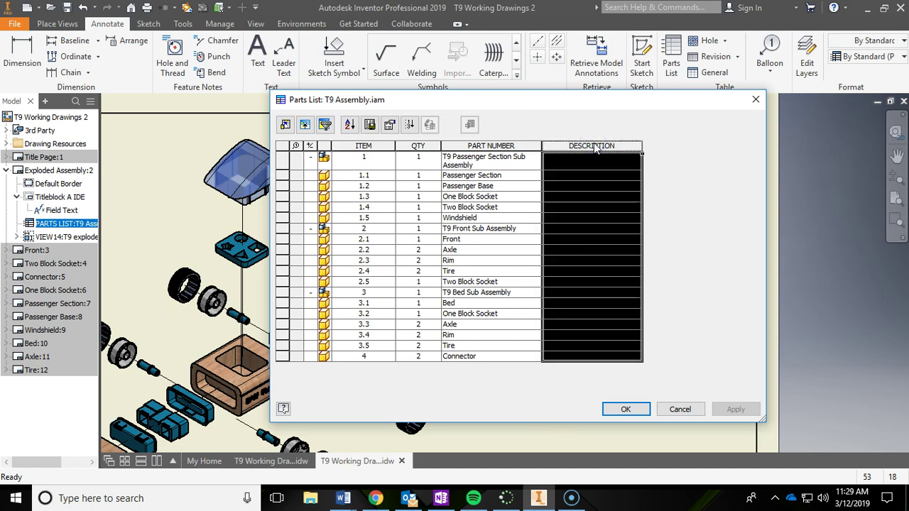
- Remove the DESCRIPTION column from the parts list in the Column Chooser
right_click(595, 145)
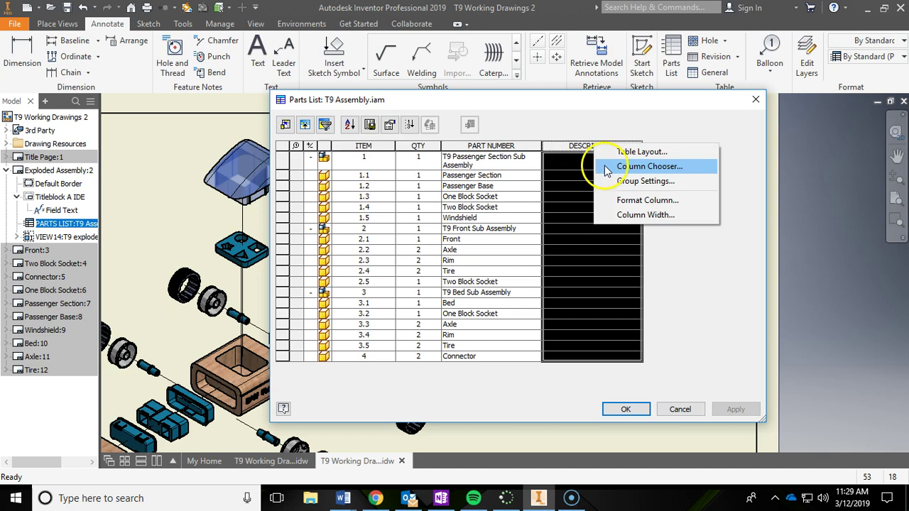
left_click(608, 166)
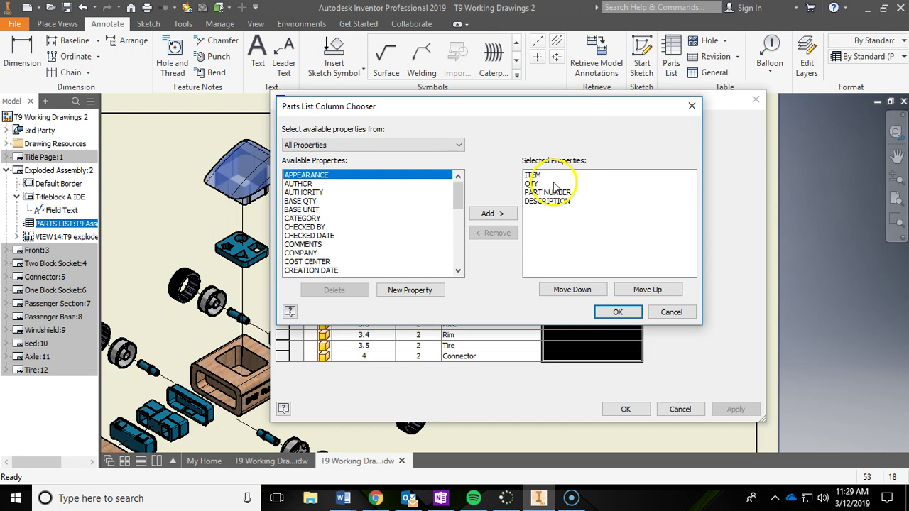
left_click(554, 202)
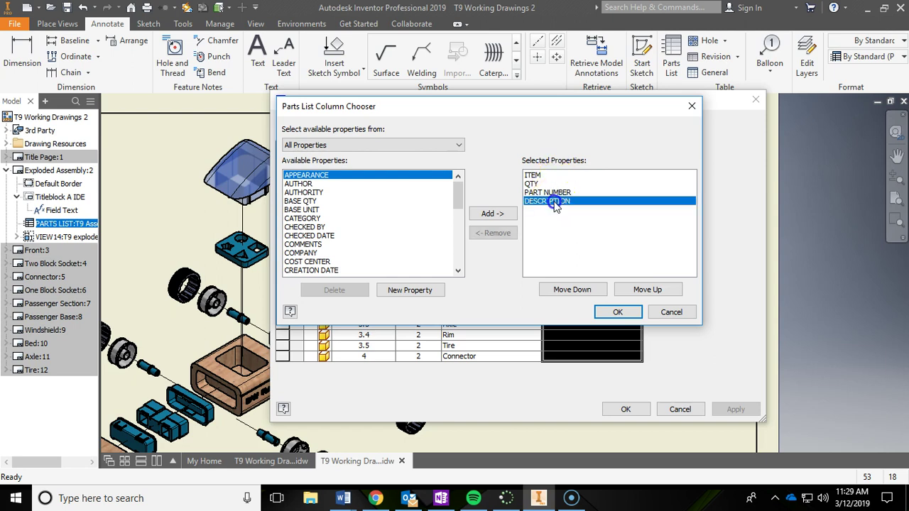
left_click(500, 235)
left_click_drag(458, 192, 460, 229)
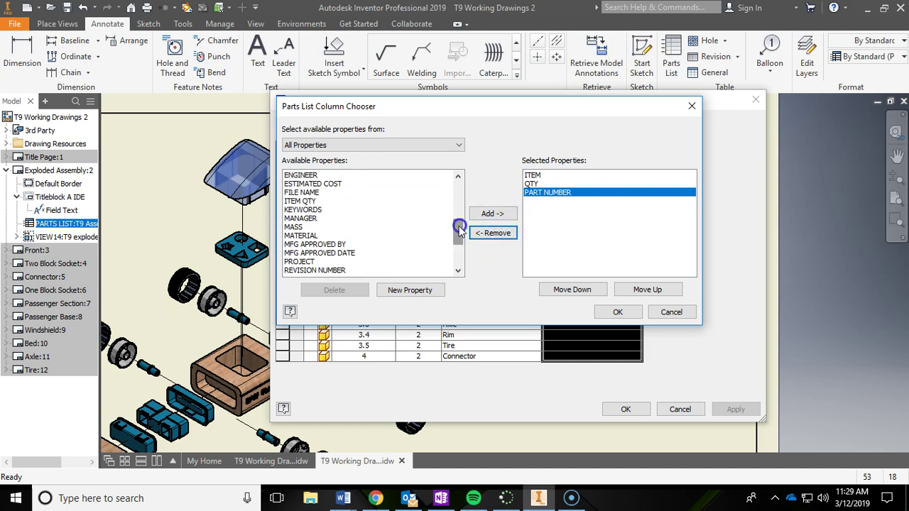
- Add the MATERIAL, MASS and VOLUME columns and apply the selection
left_click(310, 236)
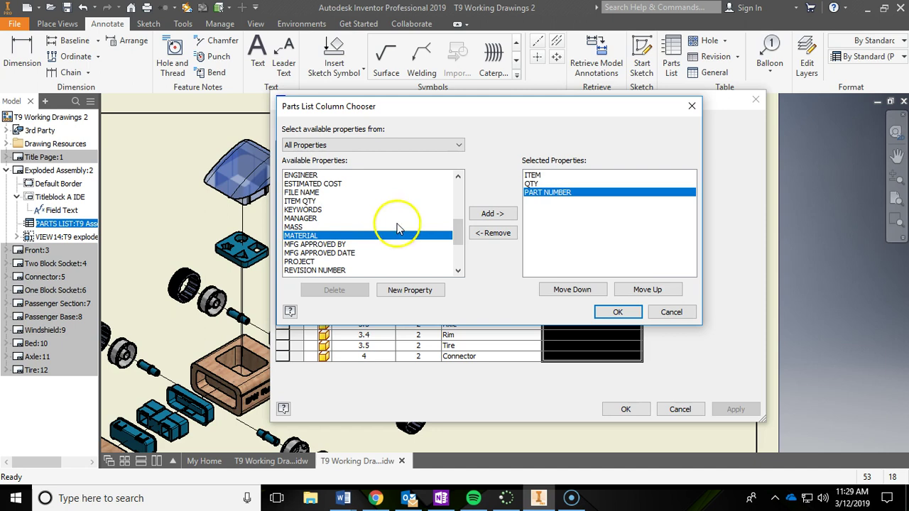
left_click(490, 214)
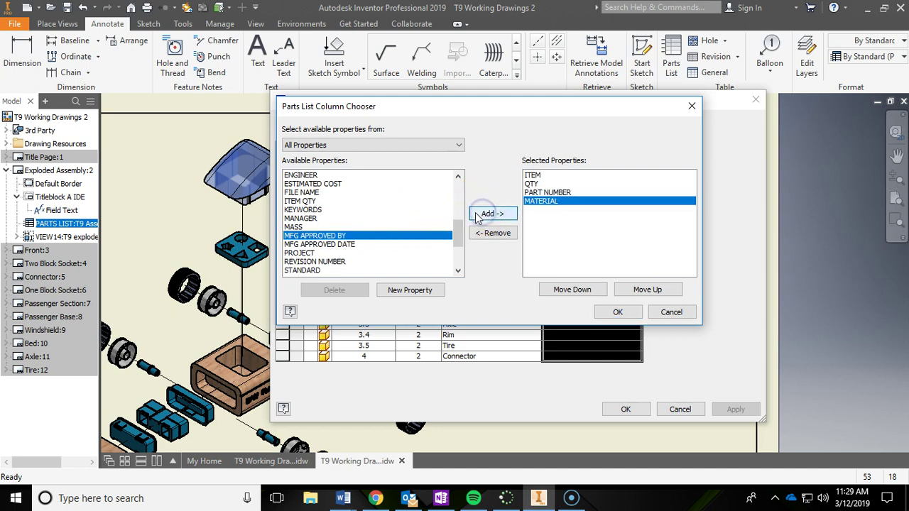
left_click(291, 227)
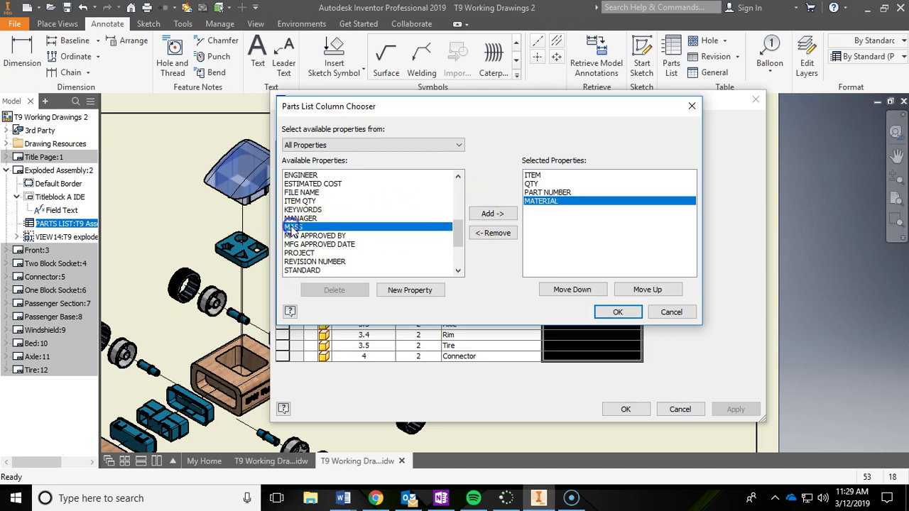
left_click(497, 214)
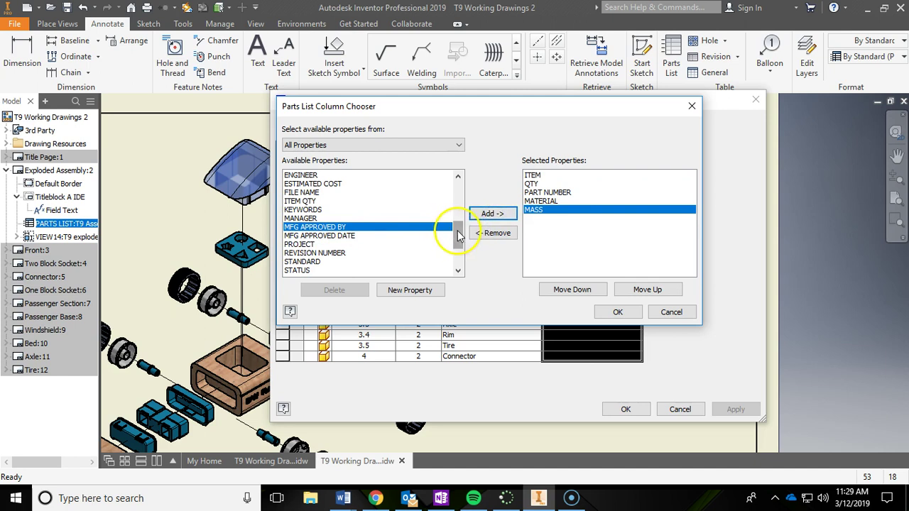
left_click_drag(460, 230, 460, 250)
left_click(297, 261)
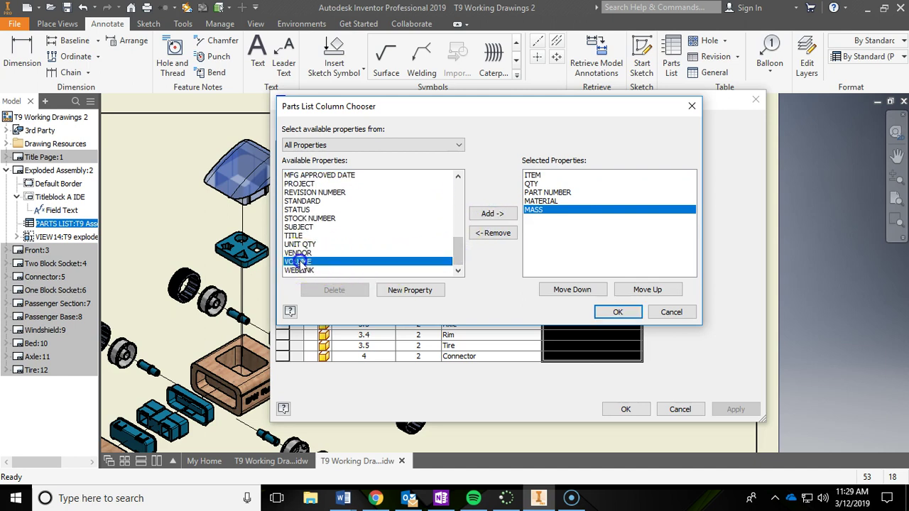
left_click(489, 215)
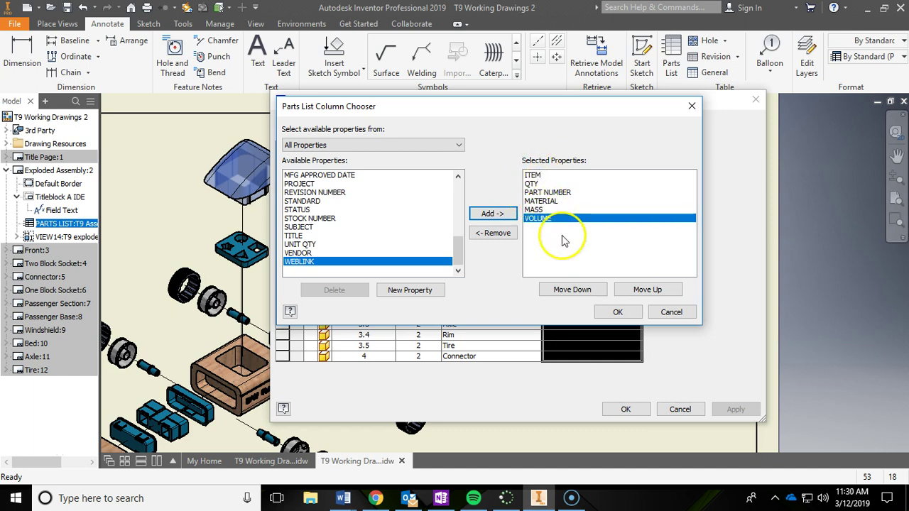
left_click(618, 313)
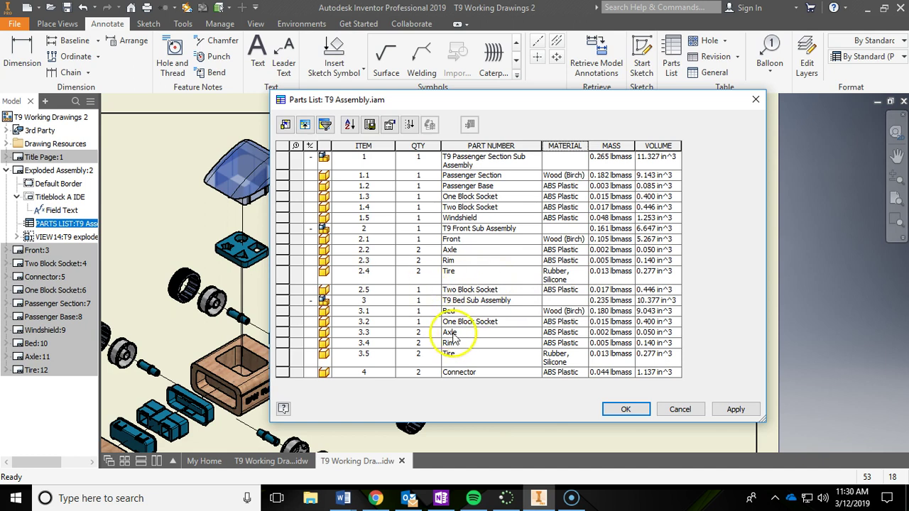
- Confirm the Parts List dialog and zoom in on the table's new MATERIAL, MASS, VOLUME columns
left_click(634, 411)
scroll(680, 284, "down", 5)
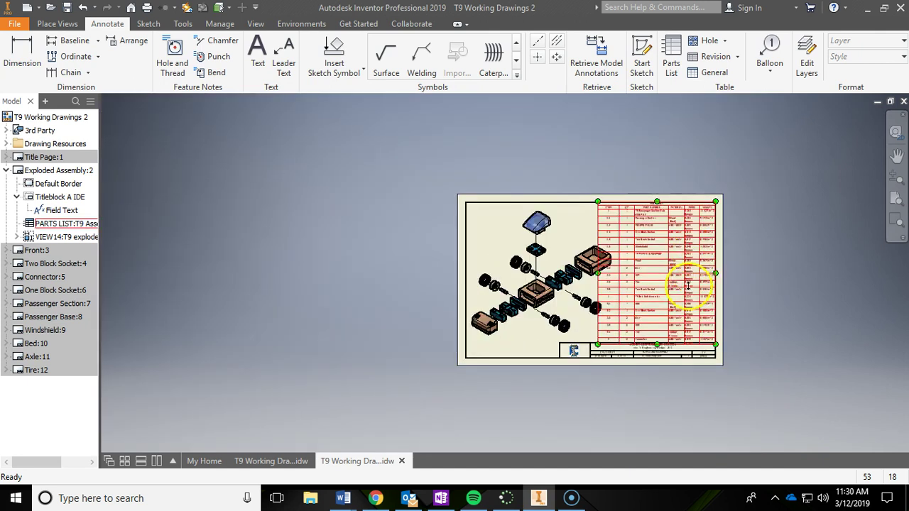
scroll(687, 297, "up", 3)
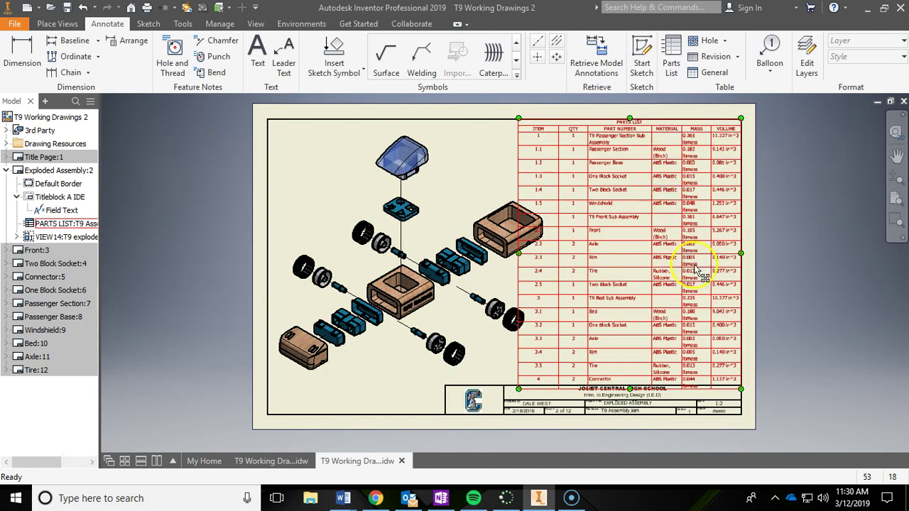
scroll(590, 271, "up", 3)
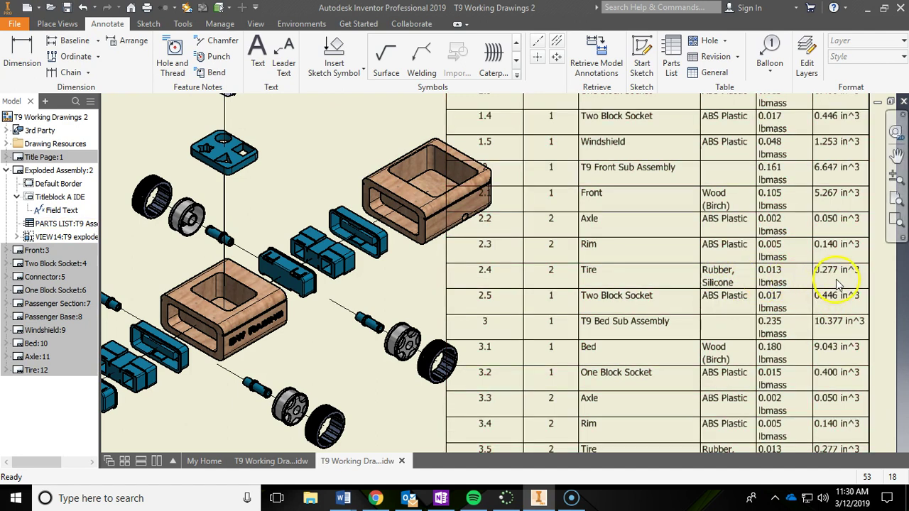
scroll(833, 283, "down", 3)
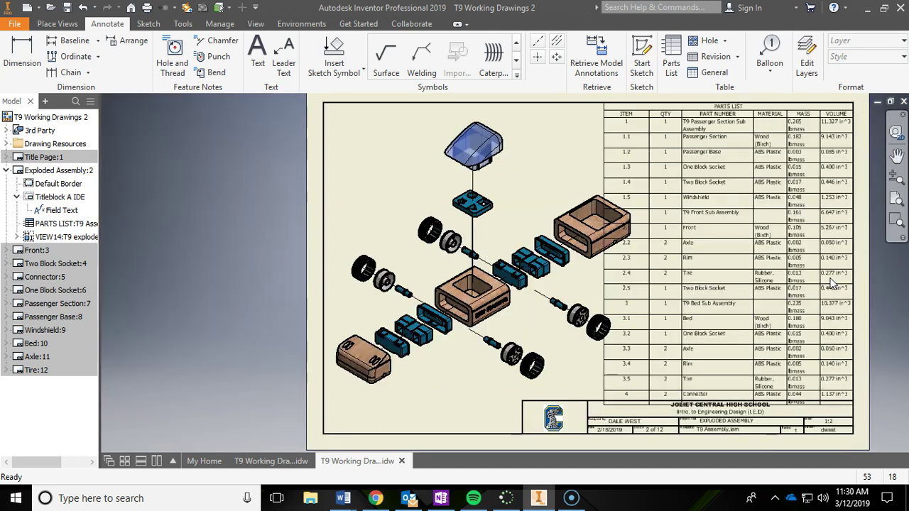
middle_click_drag(833, 283, 778, 280)
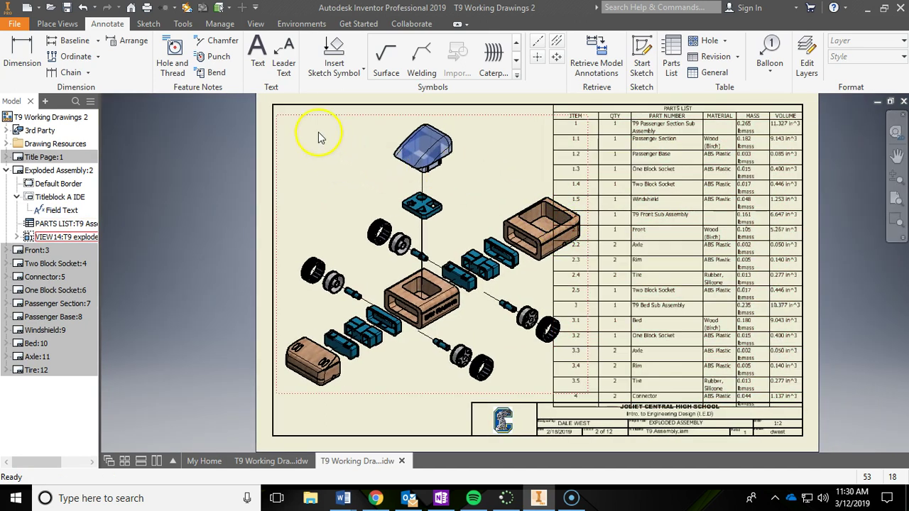
left_click_drag(307, 119, 303, 119)
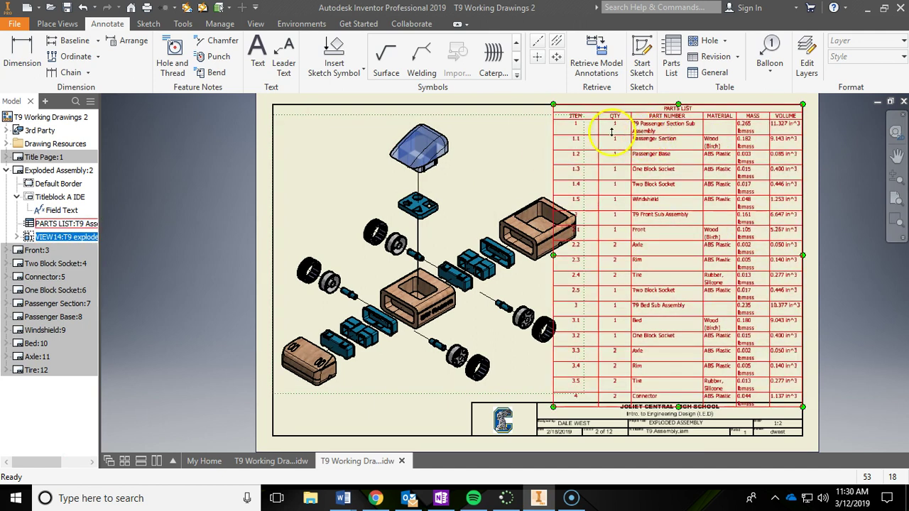
scroll(612, 132, "up", 3)
middle_click_drag(618, 143, 450, 179)
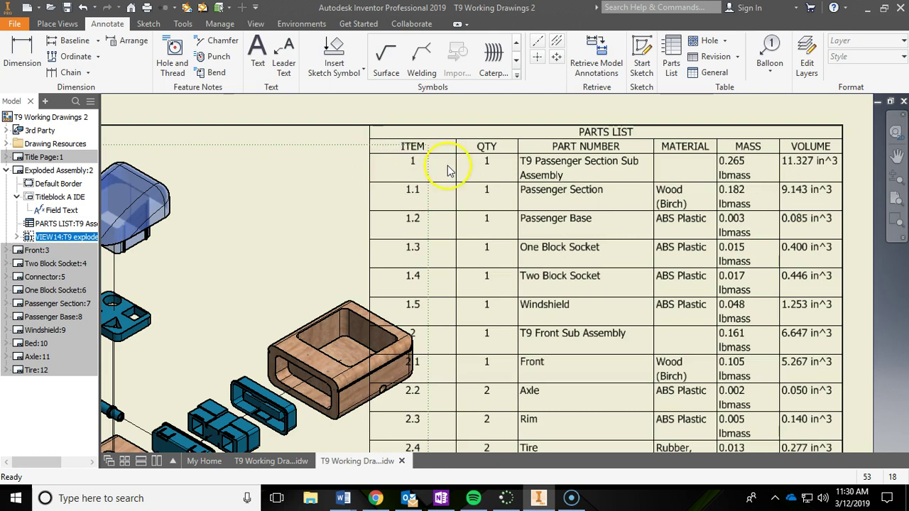
- Narrow the parts list's ITEM column
left_click(375, 168)
left_click_drag(376, 167, 424, 166)
scroll(450, 263, "up", 3)
mouse_move(451, 304)
middle_mouse_down()
mouse_move(452, 255)
mouse_move(450, 286)
middle_mouse_up()
scroll(448, 198, "down", 3)
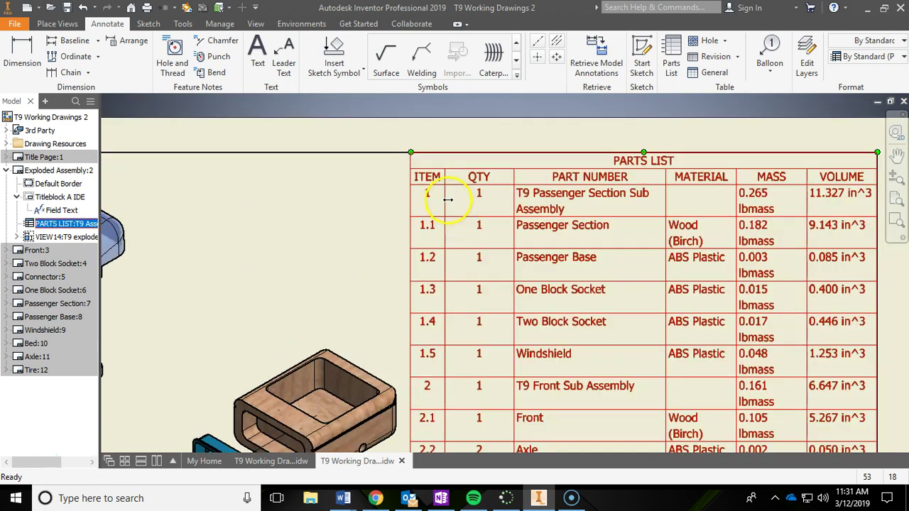
left_click_drag(446, 198, 483, 197)
scroll(481, 213, "up", 3)
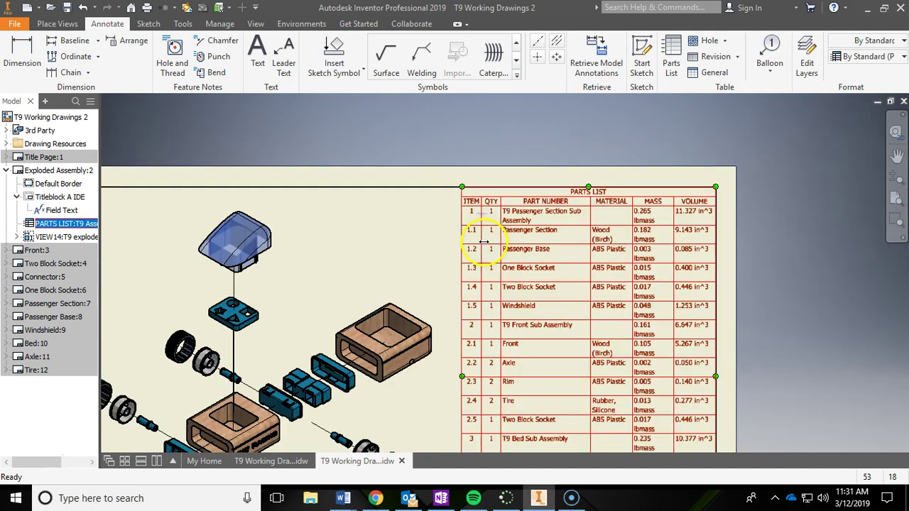
middle_click_drag(482, 237, 466, 197)
left_click_drag(483, 211, 454, 192)
key("Escape")
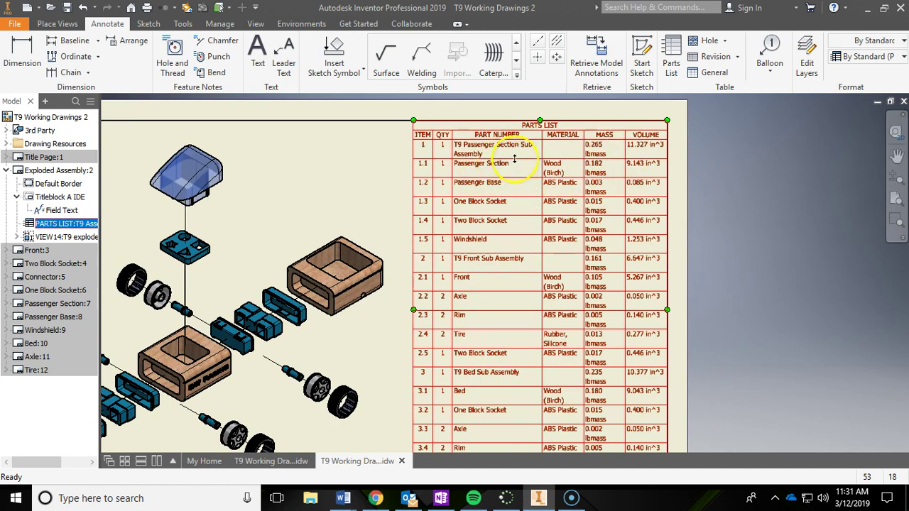
scroll(485, 155, "down", 3)
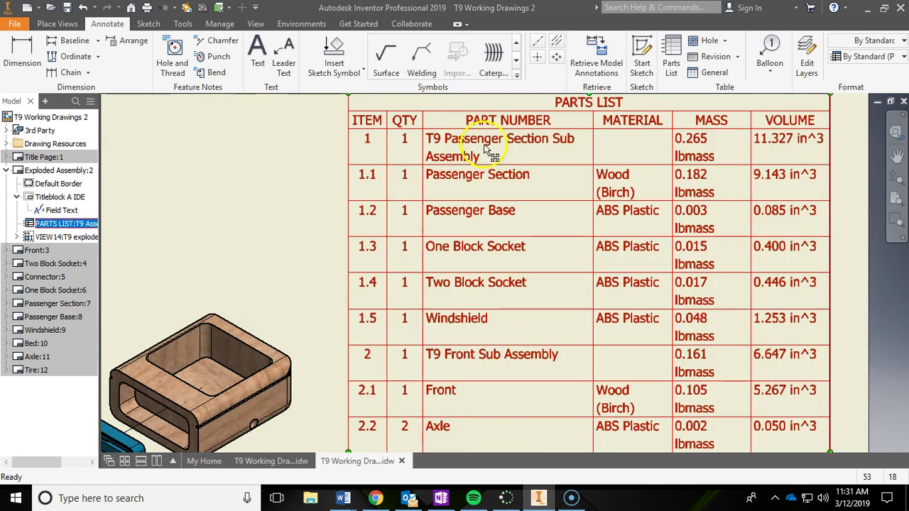
- Adjust the PART NUMBER, MATERIAL and MASS column widths so rows fit on one line
left_click(424, 145)
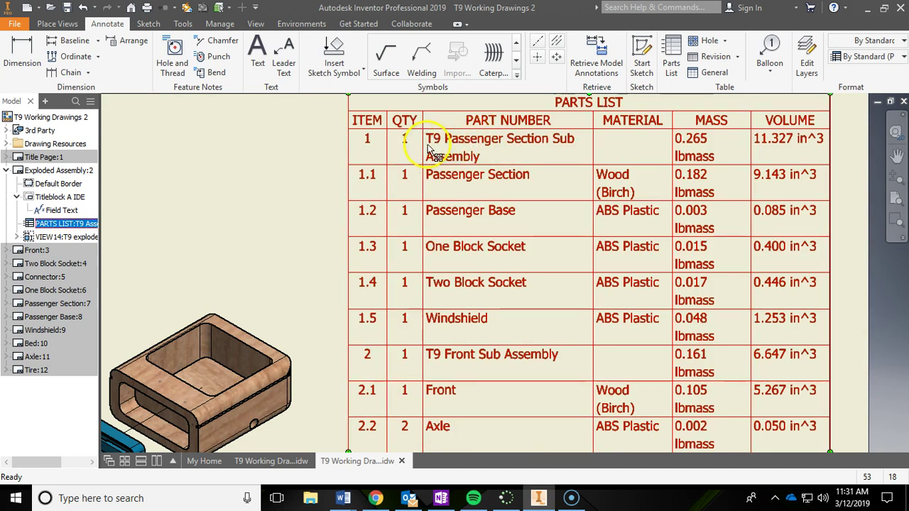
left_click_drag(422, 144, 375, 150)
scroll(384, 164, "up", 3)
mouse_move(448, 225)
middle_mouse_down()
mouse_move(444, 94)
mouse_move(450, 199)
mouse_move(420, 217)
middle_mouse_up()
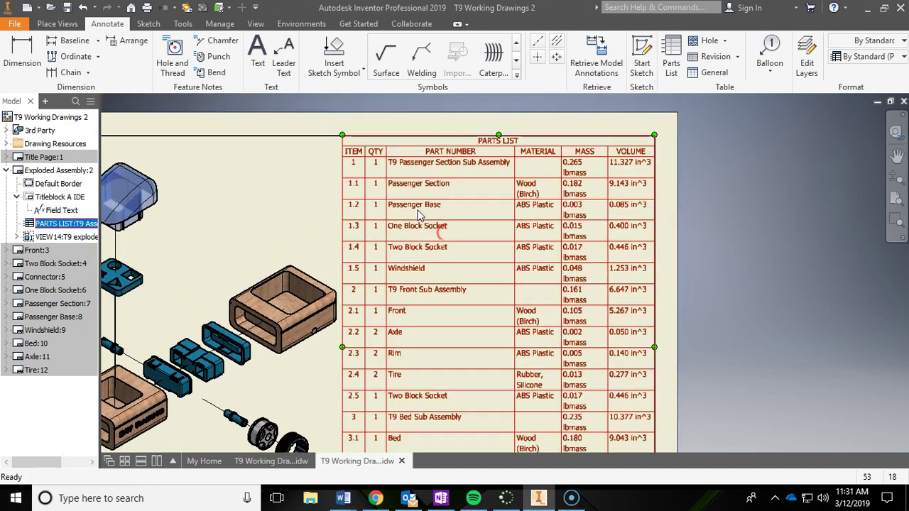
left_click_drag(514, 163, 501, 163)
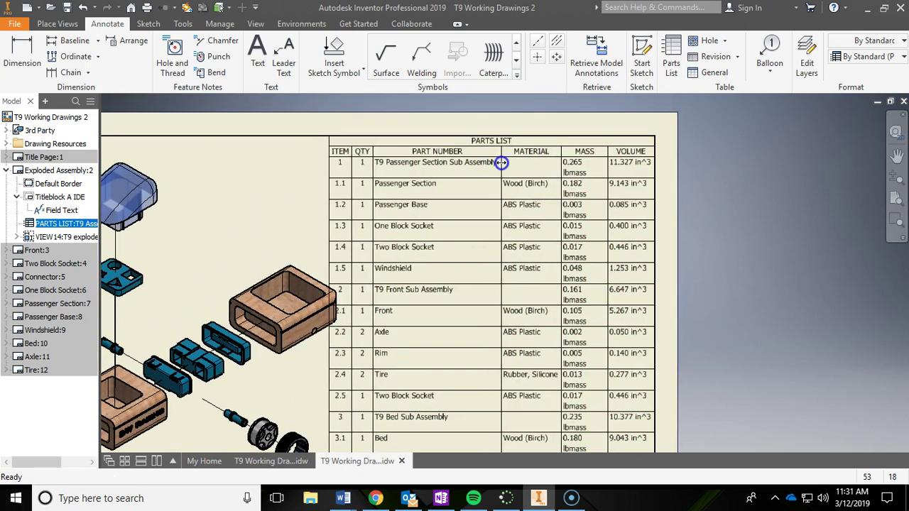
left_click_drag(561, 163, 548, 163)
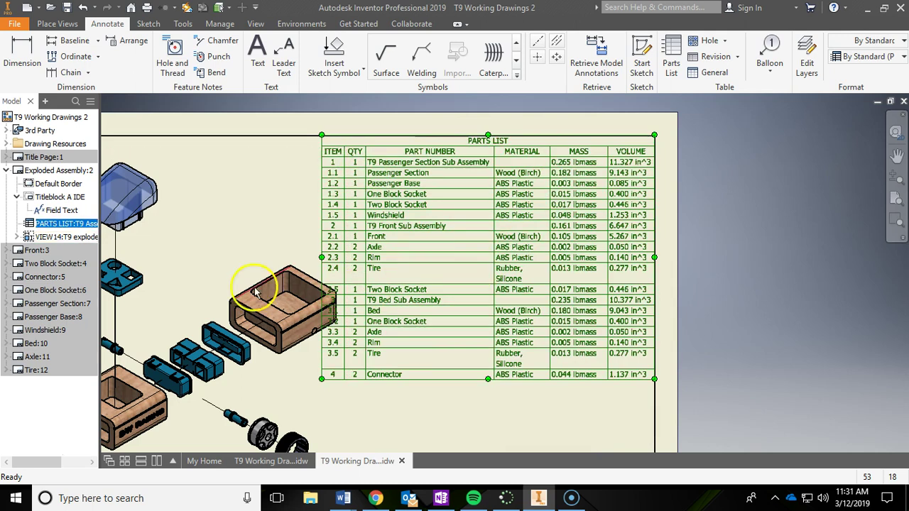
mouse_move(327, 292)
middle_mouse_down()
mouse_move(455, 228)
mouse_move(528, 227)
mouse_move(402, 235)
middle_mouse_up()
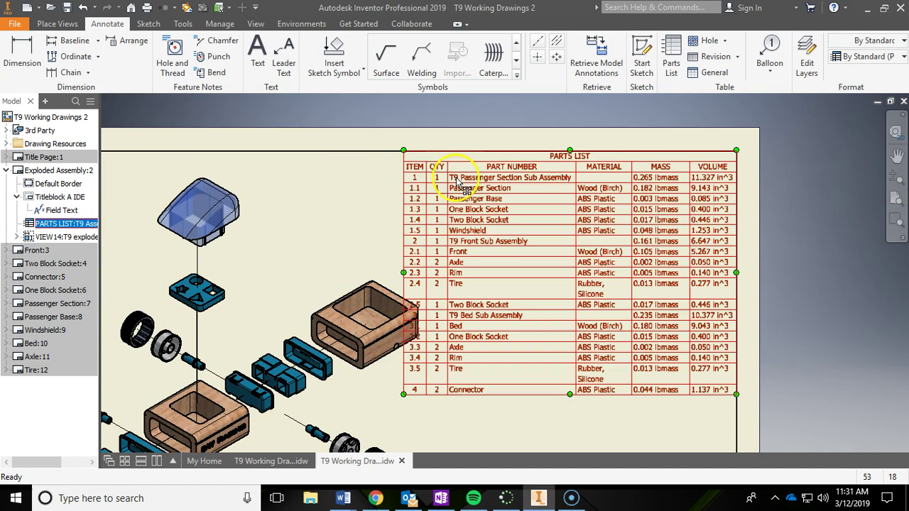
left_click_drag(445, 177, 491, 180)
scroll(519, 363, "down", 5)
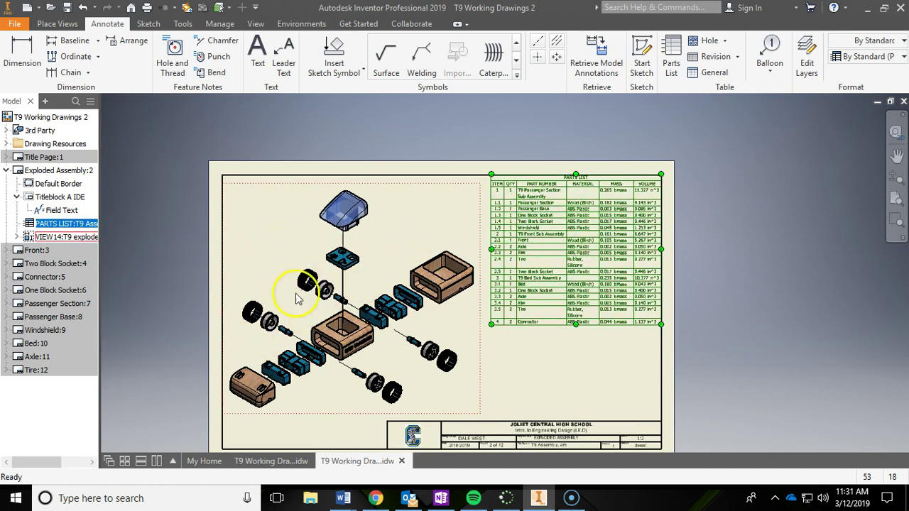
middle_click_drag(376, 262, 365, 239)
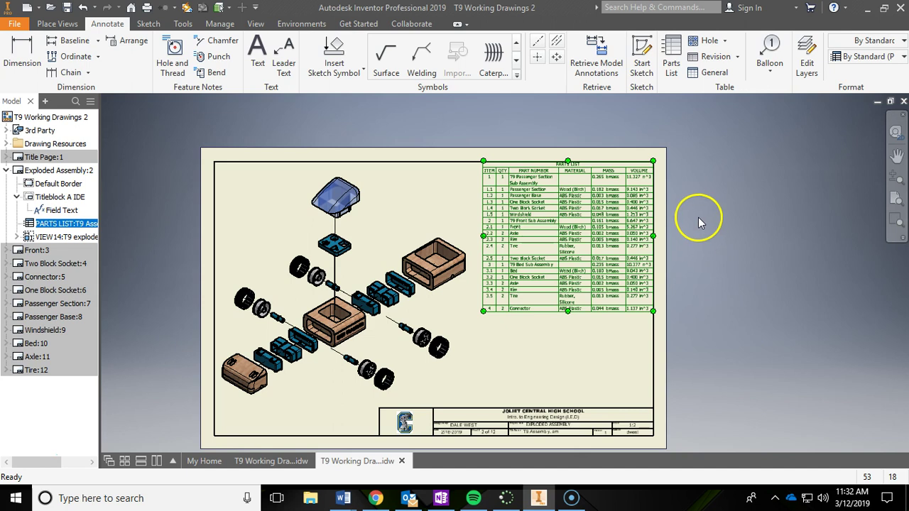
left_click(280, 461)
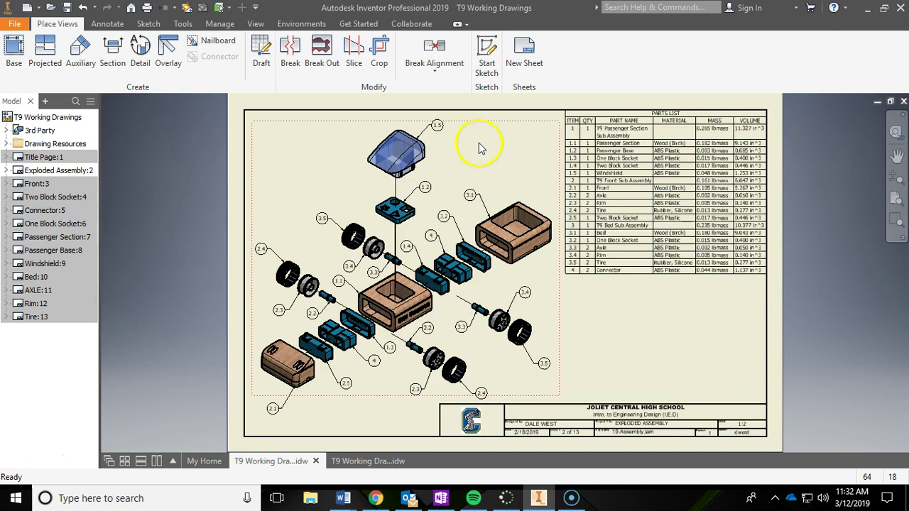
scroll(416, 181, "up", 3)
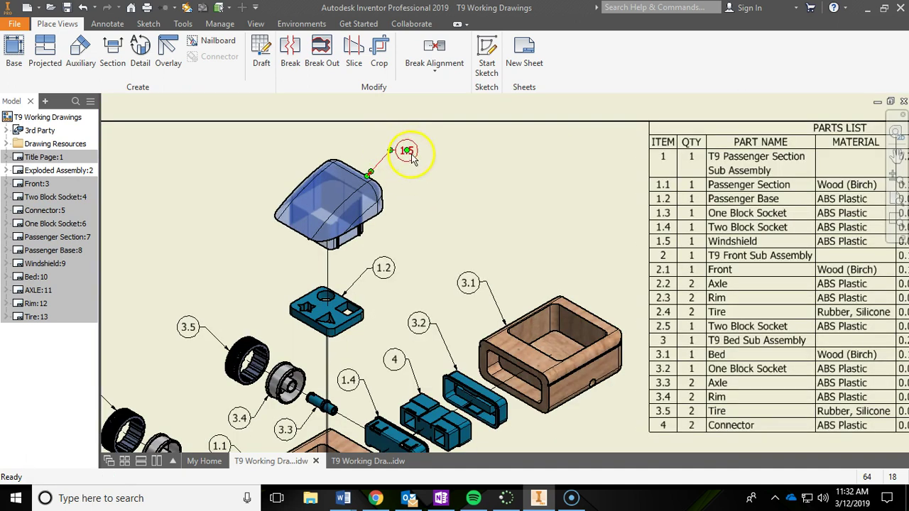
mouse_move(519, 245)
middle_mouse_down()
mouse_move(422, 249)
mouse_move(382, 266)
mouse_move(335, 240)
middle_mouse_up()
left_click(450, 236)
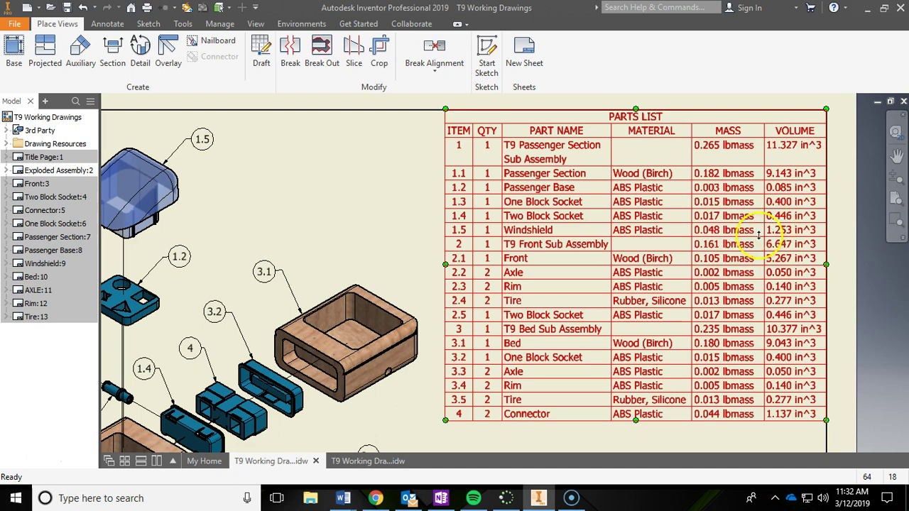
left_click(419, 282)
scroll(493, 215, "up", 3)
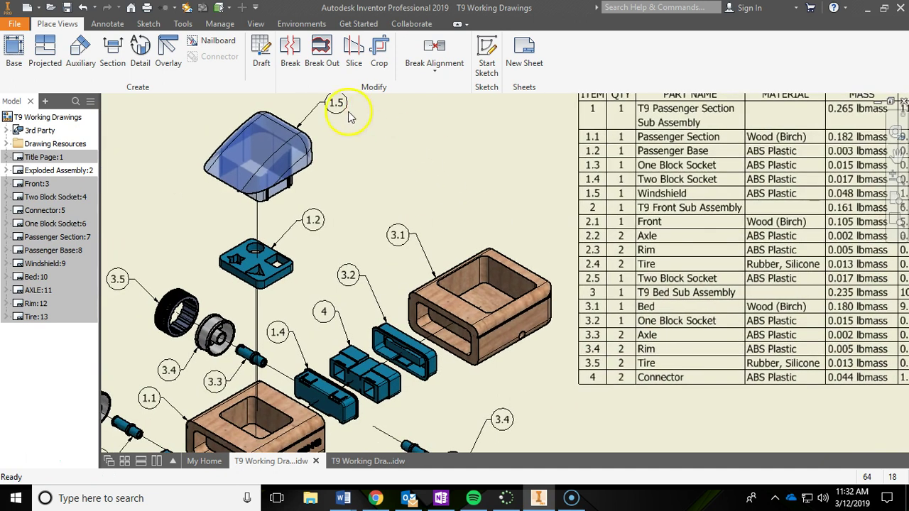
left_click(593, 183)
middle_click_drag(599, 264, 519, 297)
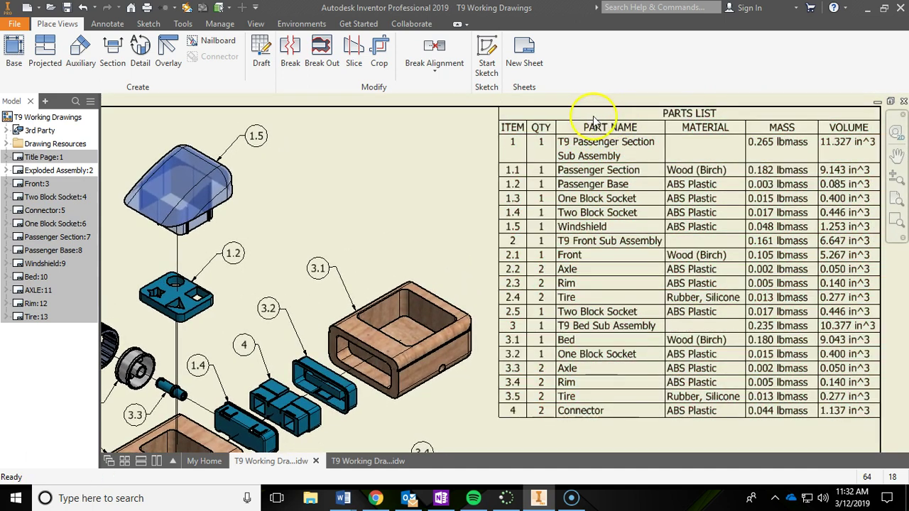
left_click(369, 461)
scroll(560, 164, "up", 5)
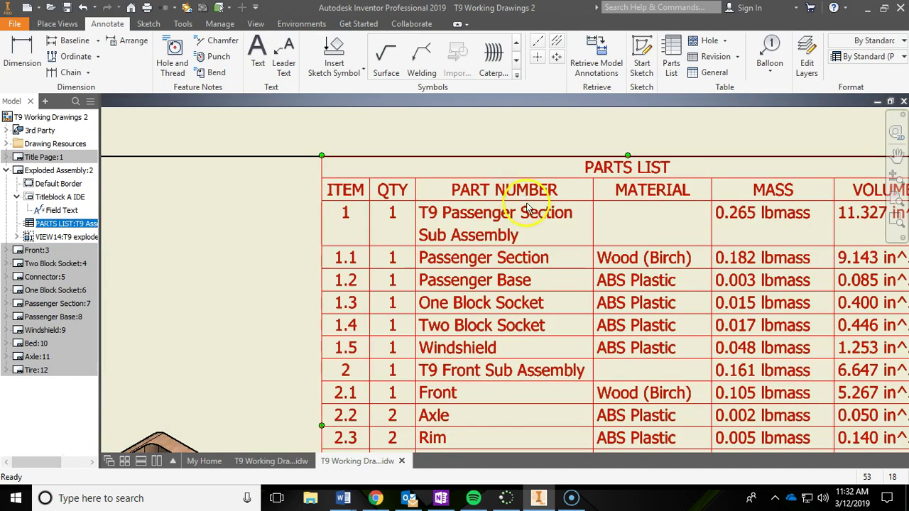
- In Edit Parts List, change the PART NUMBER column heading to PART NAME and apply it
scroll(530, 201, "down", 2)
right_click(538, 202)
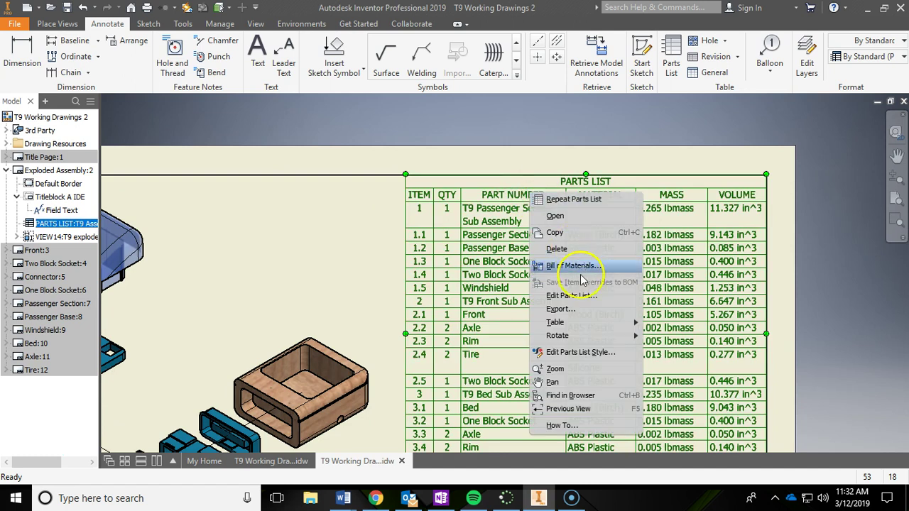
left_click(589, 295)
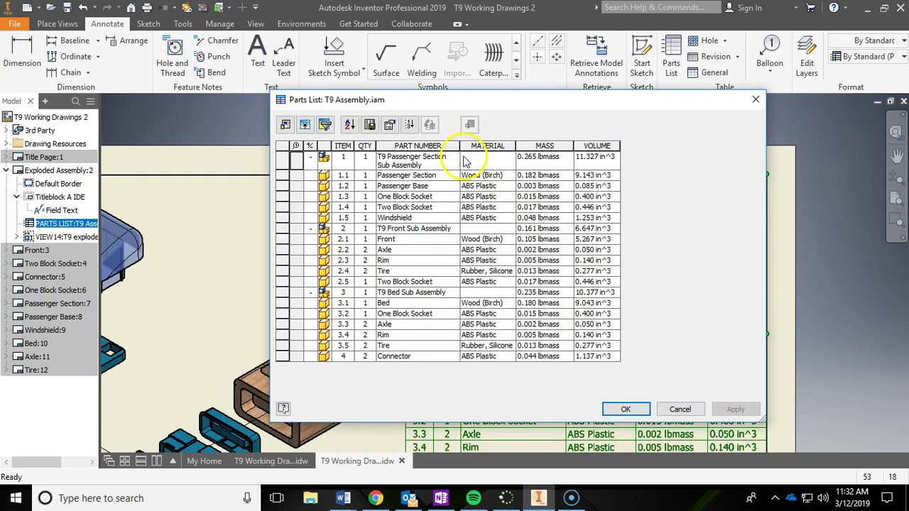
left_click(444, 145)
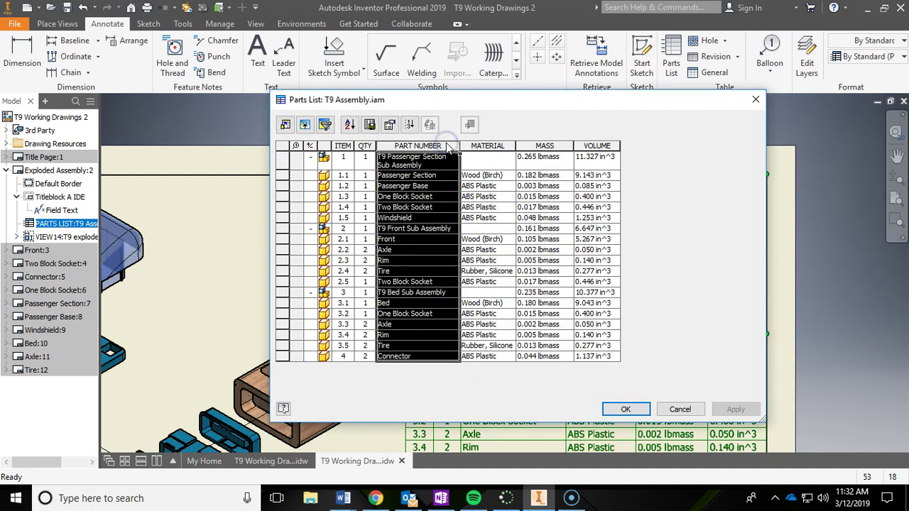
right_click(447, 147)
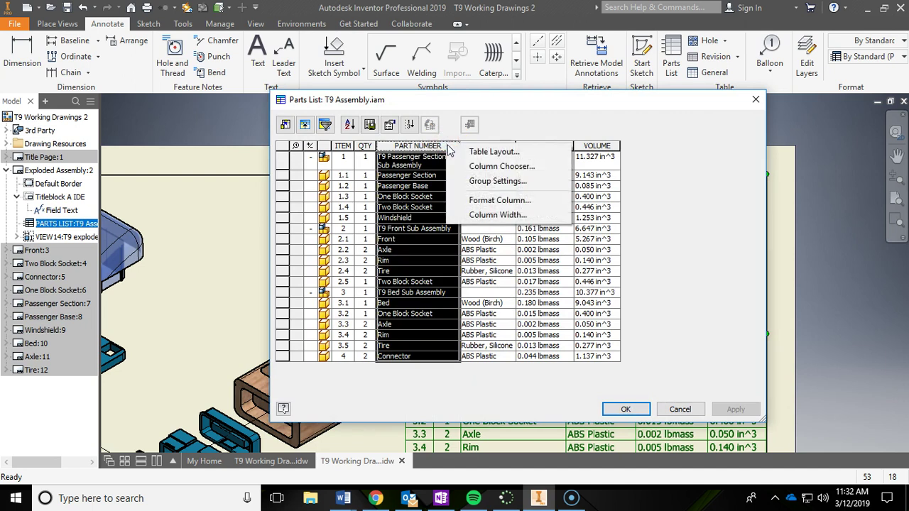
left_click(485, 201)
left_click(414, 175)
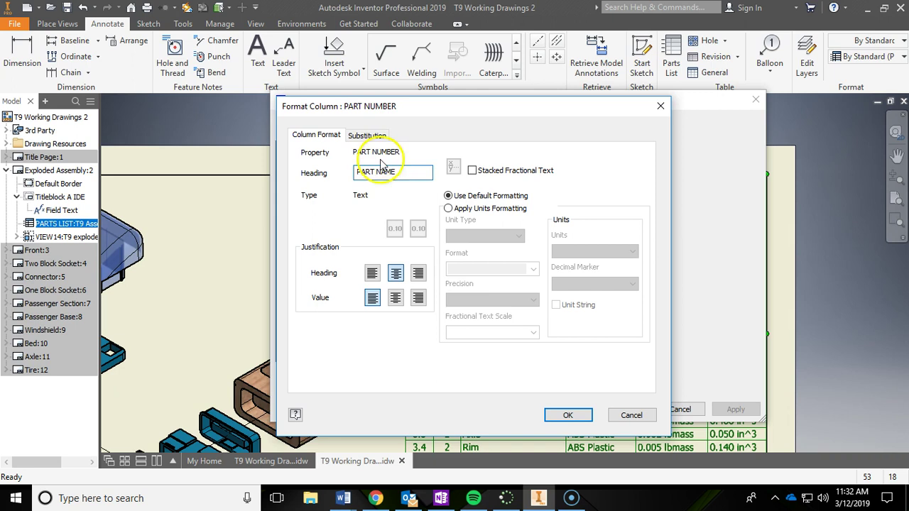
left_click(568, 415)
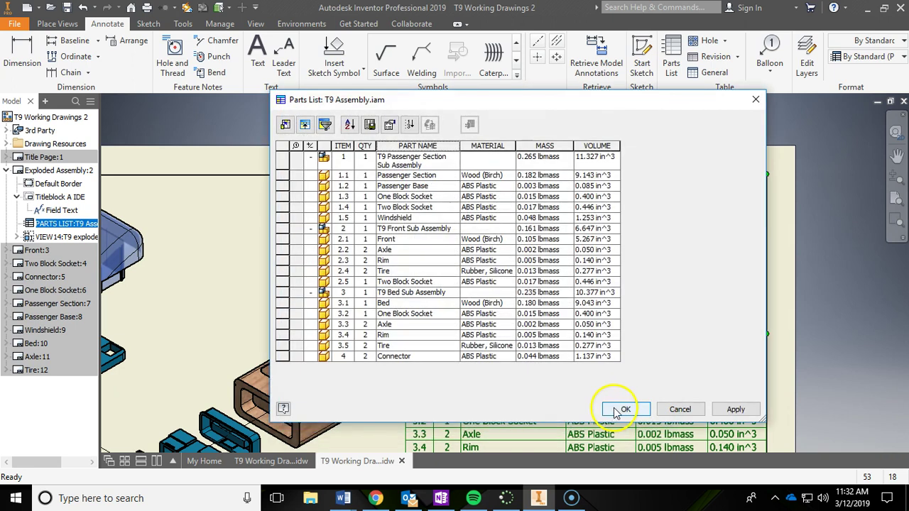
left_click(624, 411)
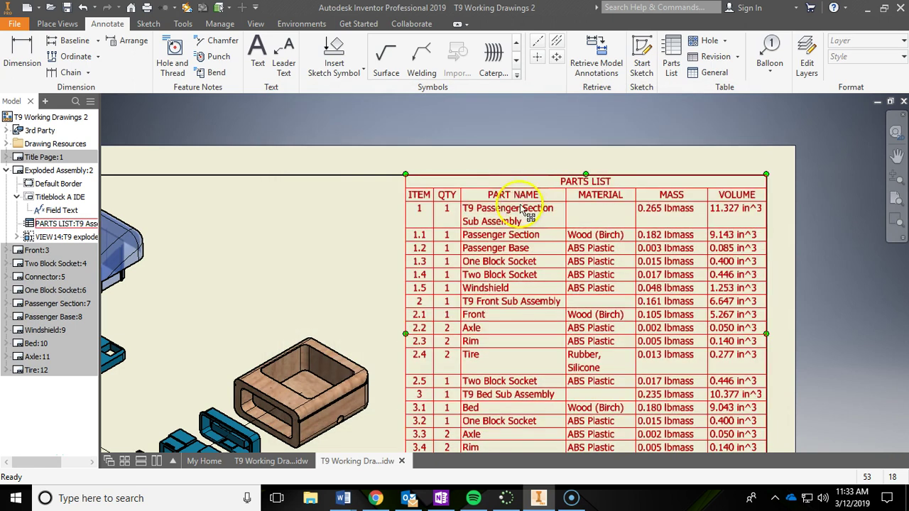
scroll(584, 196, "down", 3)
middle_click_drag(584, 197, 632, 154)
- Save T9 Working Drawings 2.idw together with its dependent T9 Assembly.iam
left_click(67, 8)
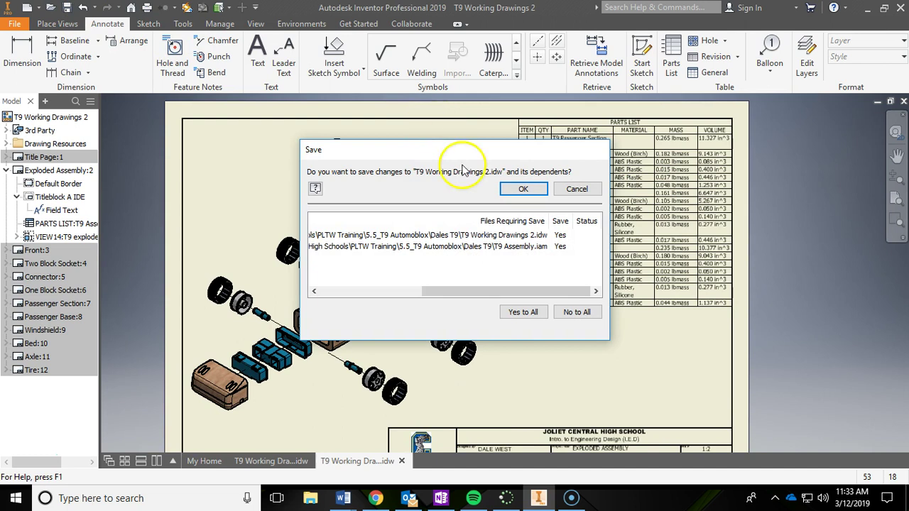
left_click_drag(454, 290, 547, 291)
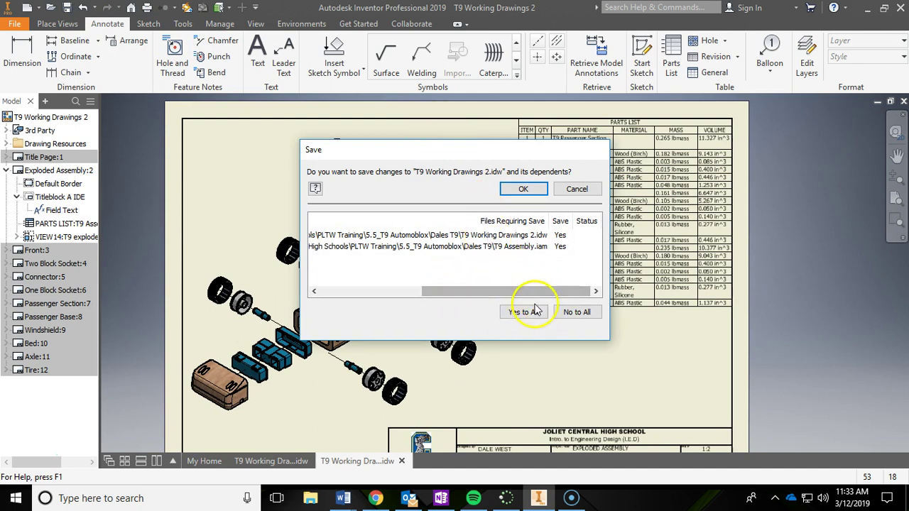
left_click(525, 189)
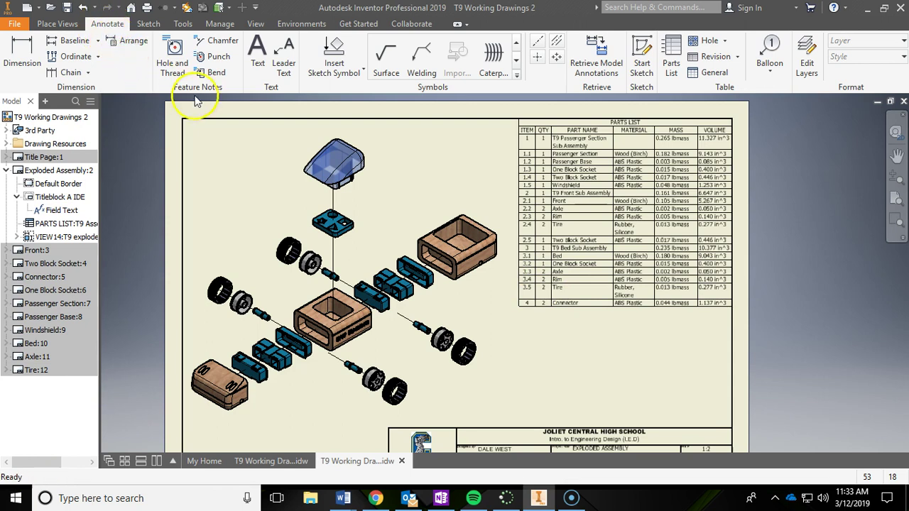
- Start a balloon on the windshield, then discard the unfinished attempt
left_click(772, 46)
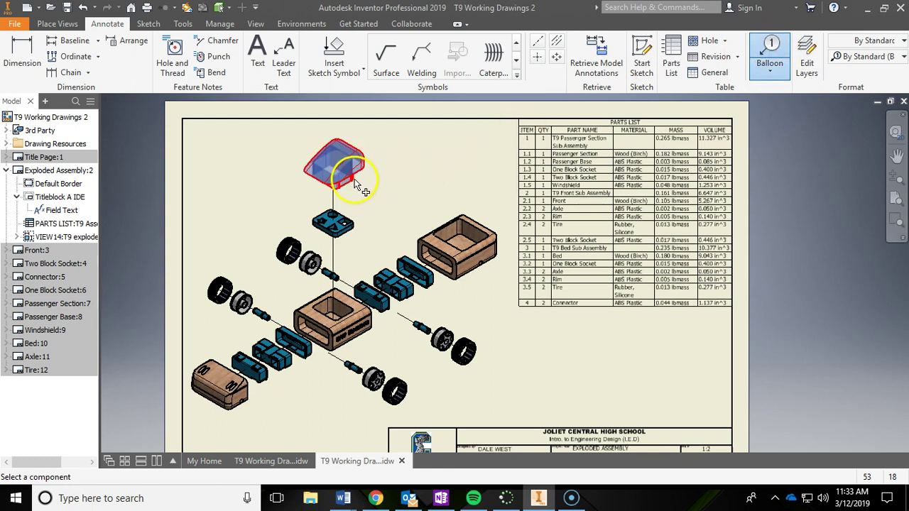
scroll(365, 174, "up", 3)
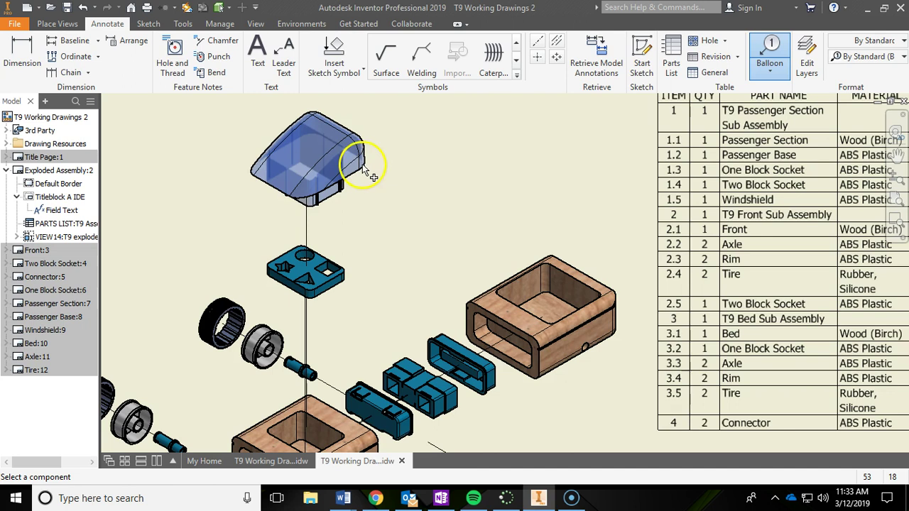
left_click(324, 152)
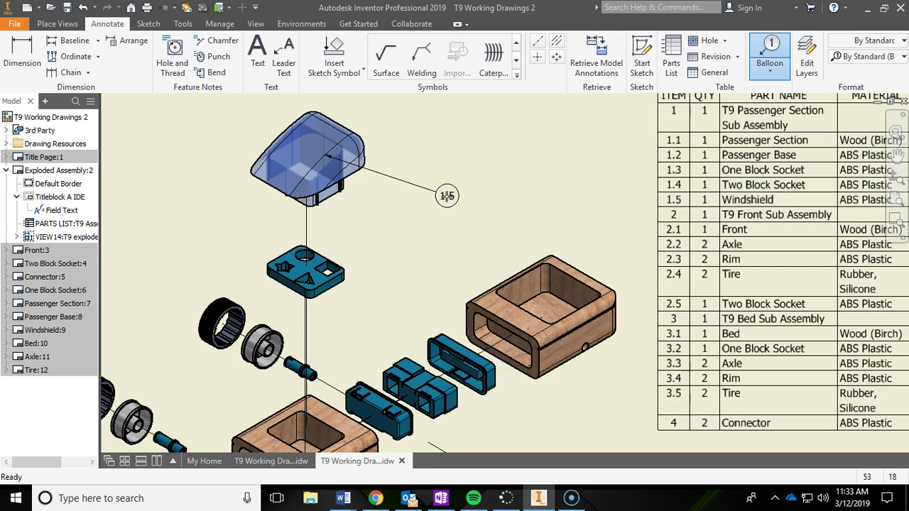
left_click(418, 179)
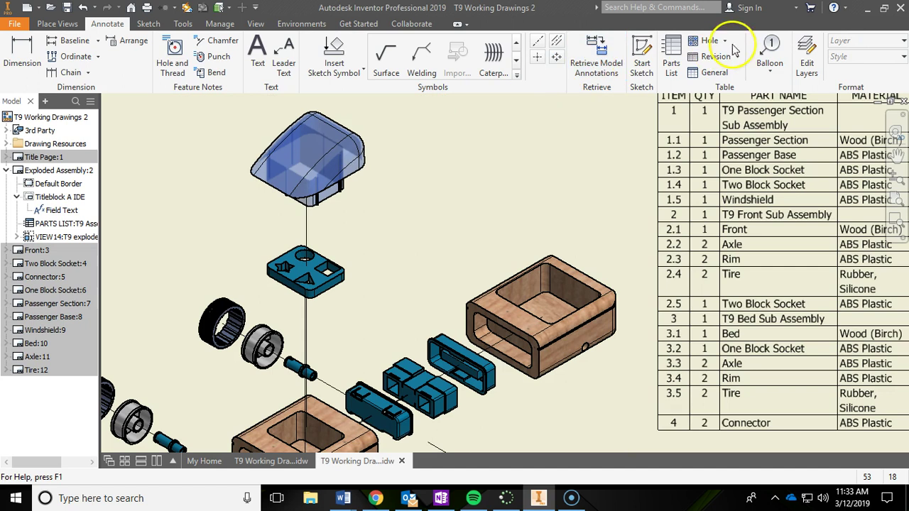
- Place the 1.5 balloon up and to the right of the windshield, then fine-tune its position
left_click(770, 53)
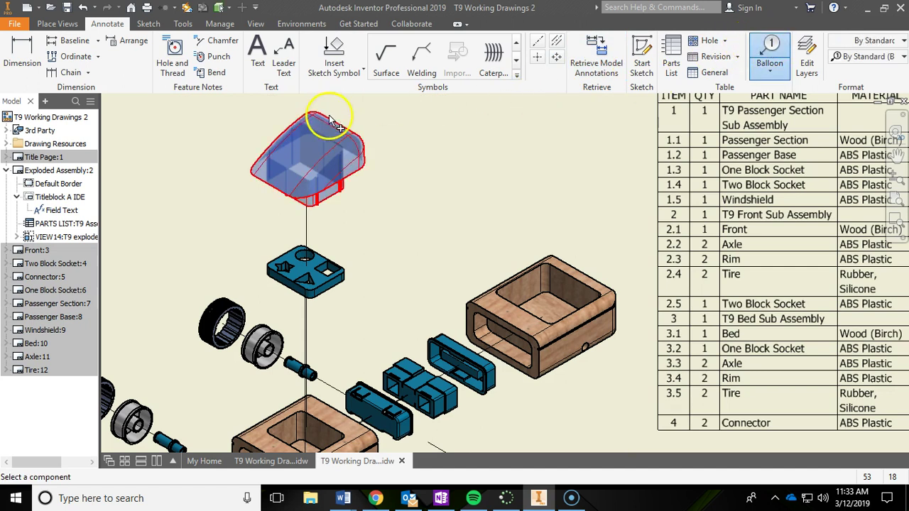
left_click(364, 145)
left_click(397, 105)
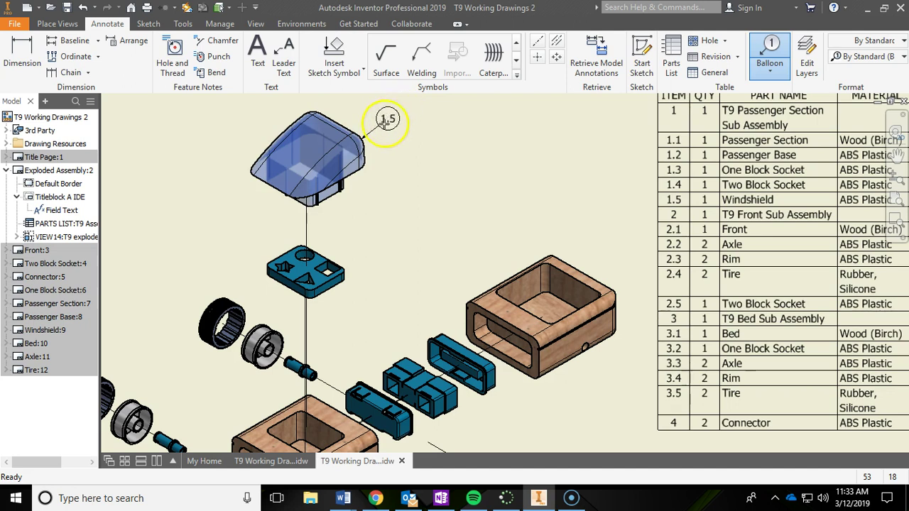
scroll(397, 106, "down", 2)
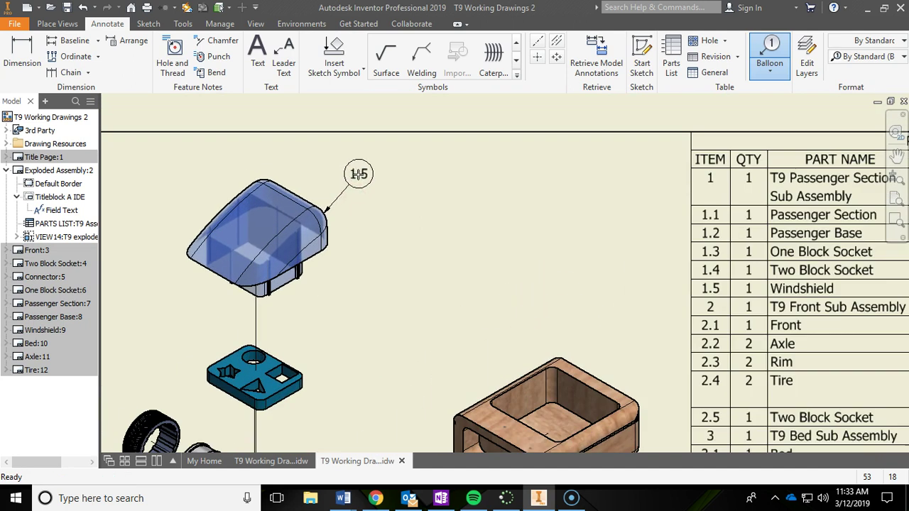
left_click_drag(360, 168, 380, 168)
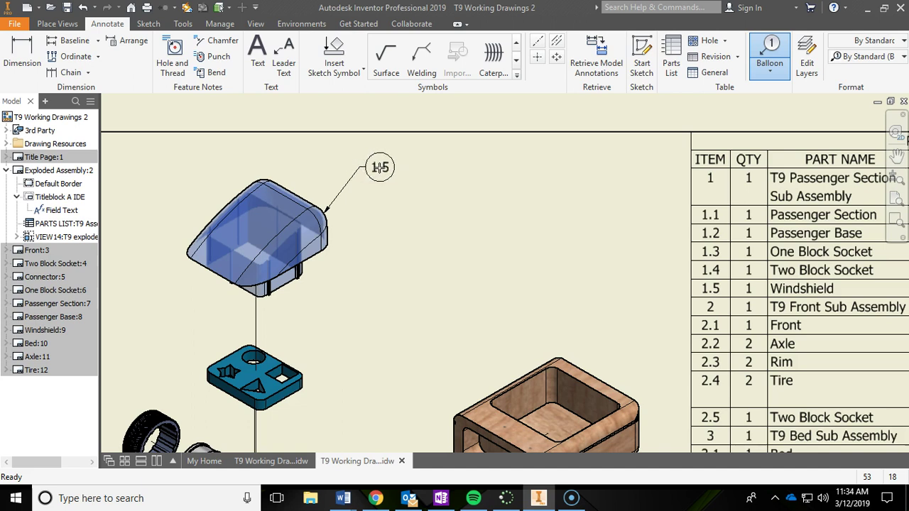
mouse_move(380, 167)
left_mouse_down()
mouse_move(376, 147)
mouse_move(384, 167)
mouse_move(363, 204)
mouse_move(382, 167)
left_mouse_up()
scroll(379, 167, "up", 3)
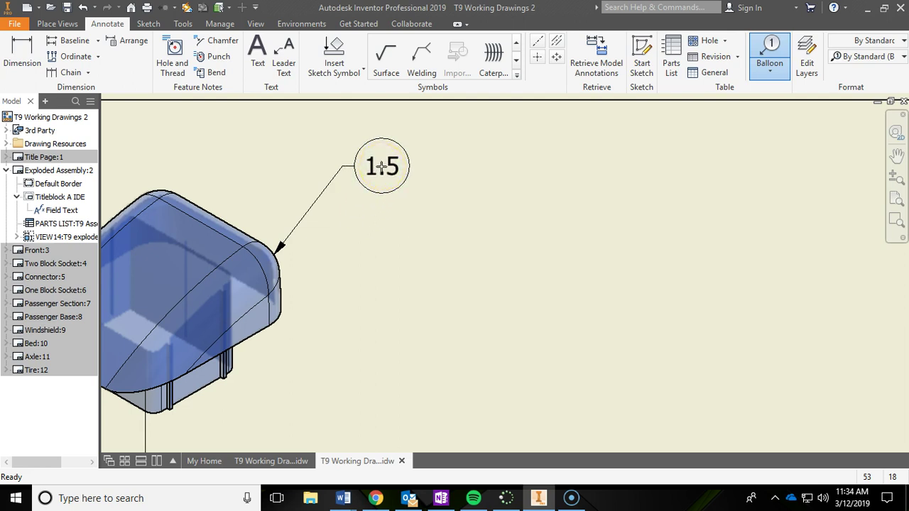
- Finish the first 1.5 balloon, then select it and delete it with its leader
right_click(382, 167)
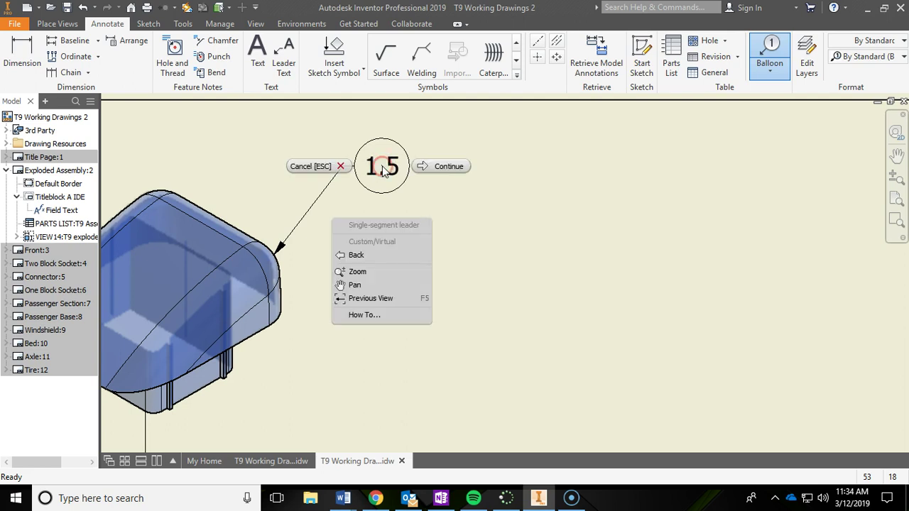
left_click(426, 166)
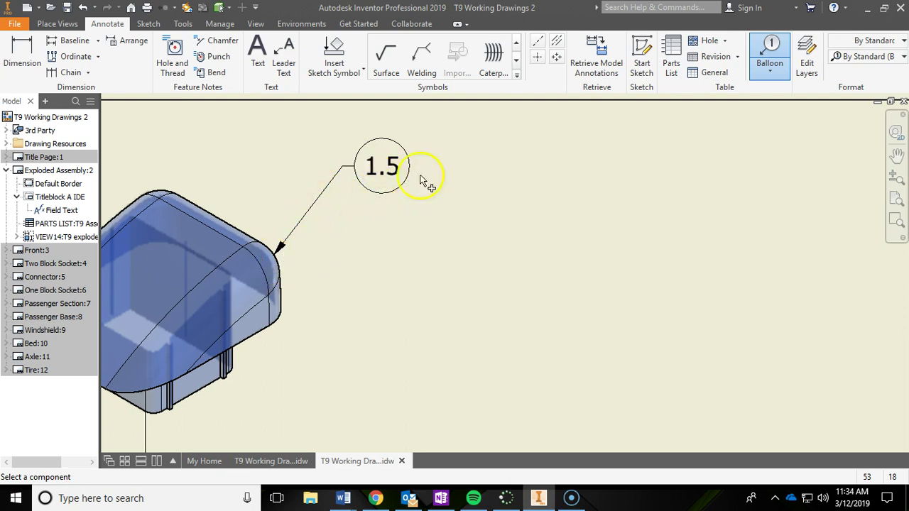
key("Escape")
left_click(384, 170)
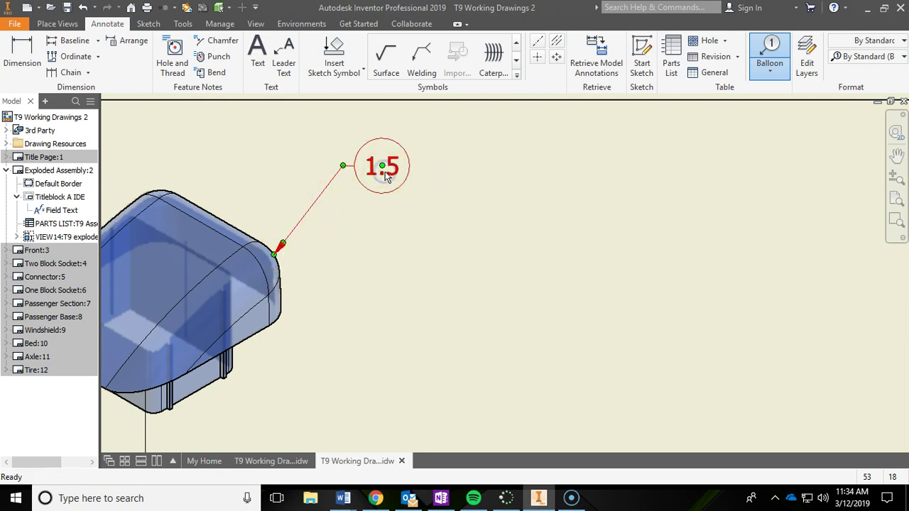
key("Delete")
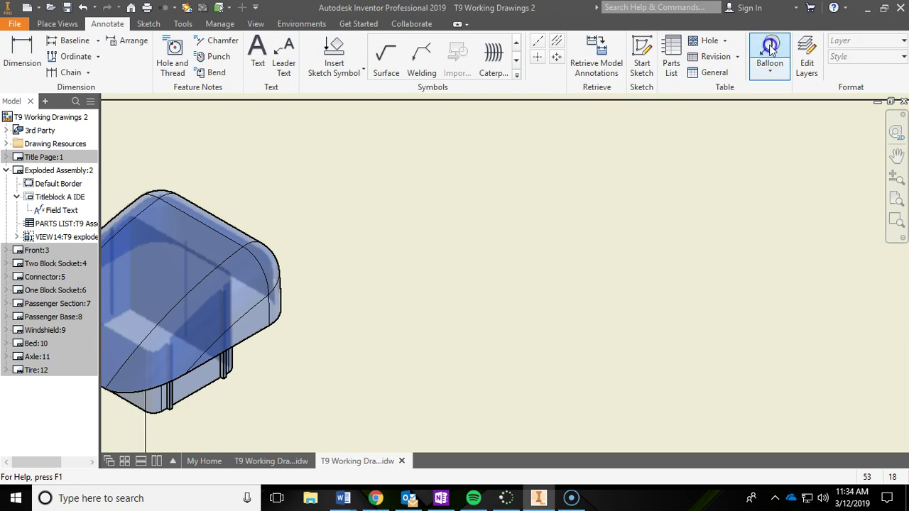
- Re-balloon the windshield with 1.5 placed above it, finishing via Continue
left_click(771, 48)
left_click(280, 248)
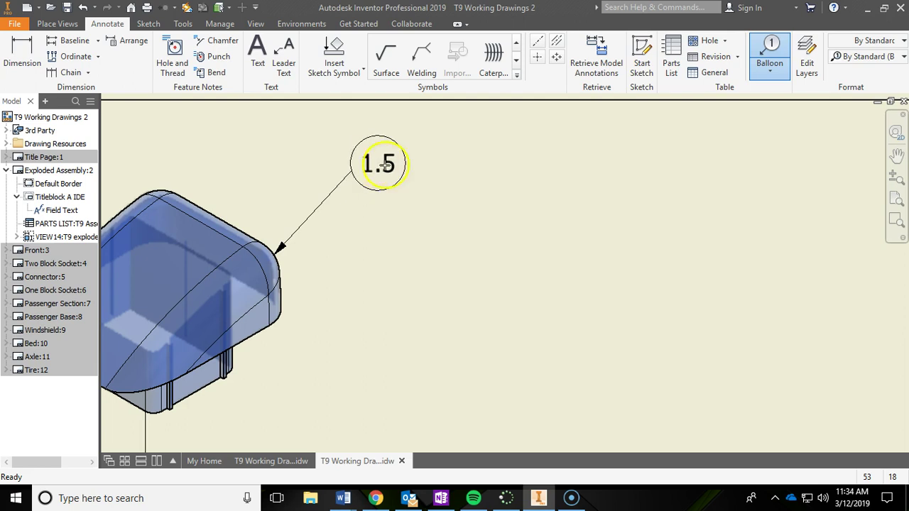
left_click(392, 168)
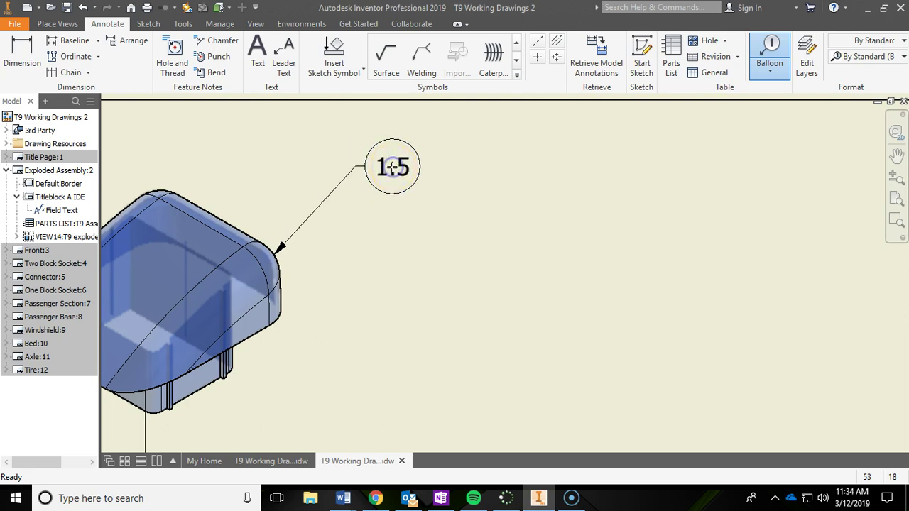
right_click(392, 168)
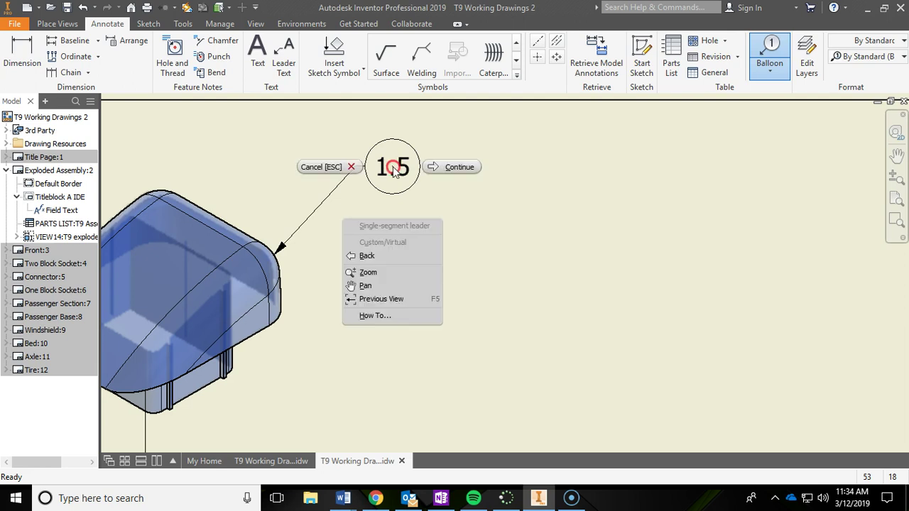
left_click(447, 167)
scroll(482, 199, "down", 3)
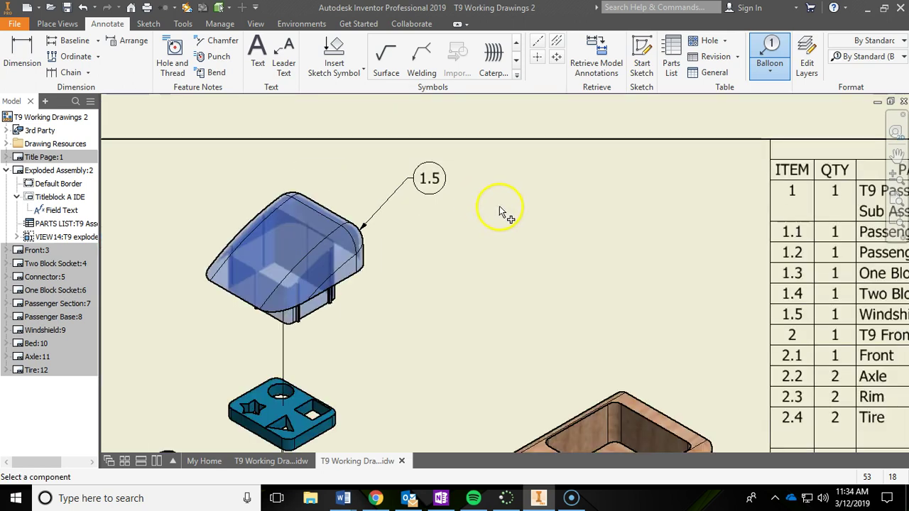
middle_click_drag(412, 222, 514, 108)
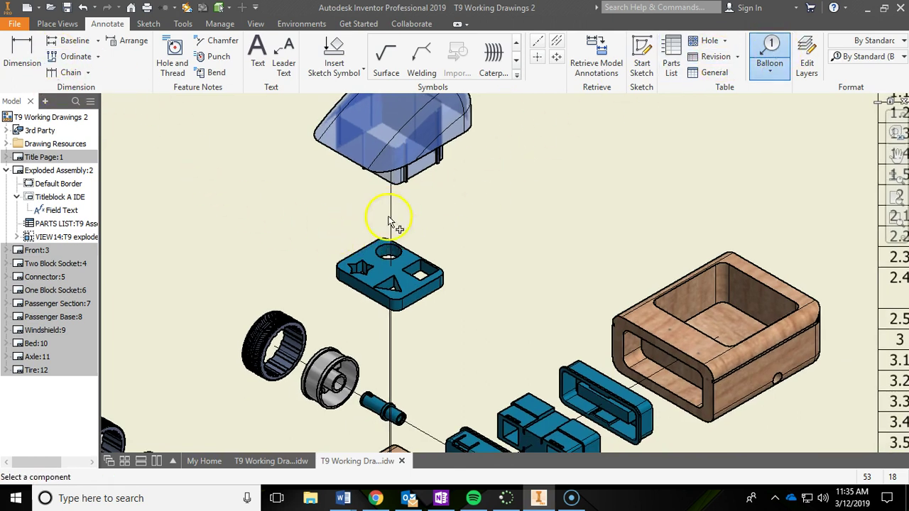
- Attach a 1.2 balloon to the left of the blue passenger base and finish it with Continue
left_click(358, 261)
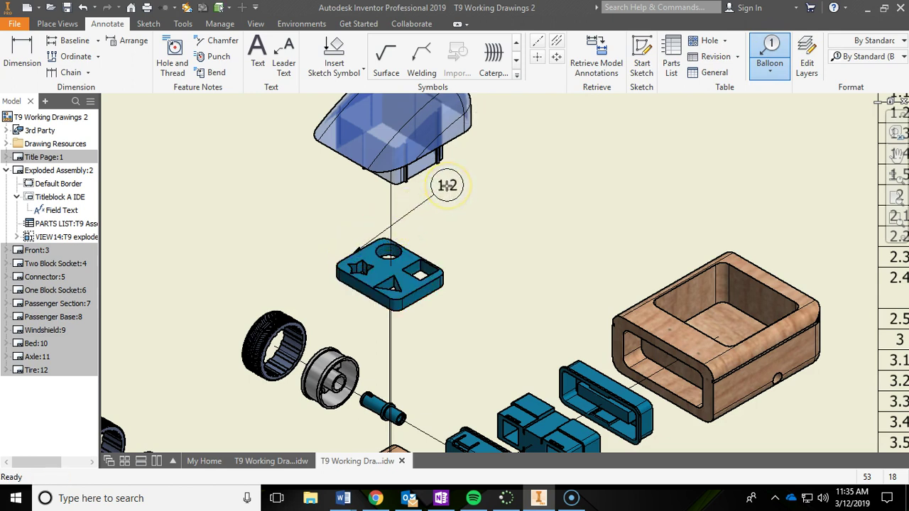
middle_click_drag(371, 102, 353, 146)
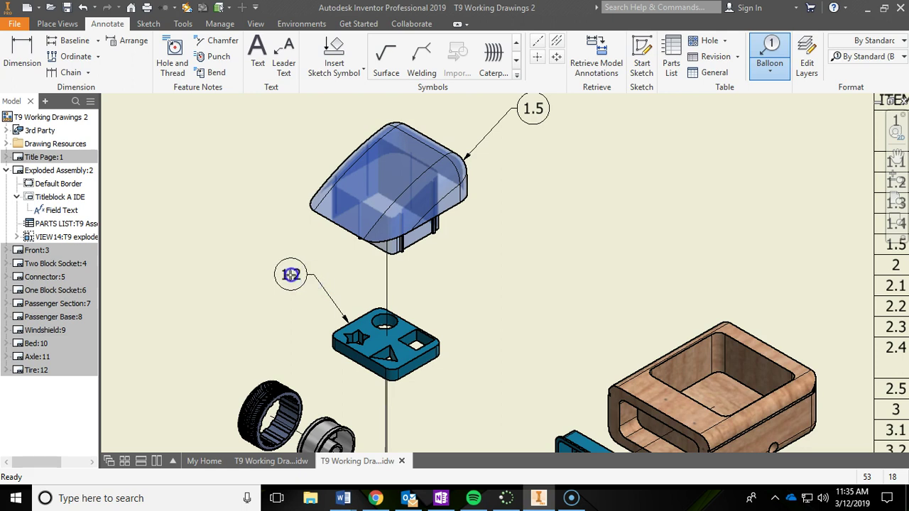
right_click(290, 275)
left_click(349, 270)
scroll(465, 306, "down", 2)
middle_click_drag(465, 307, 441, 229)
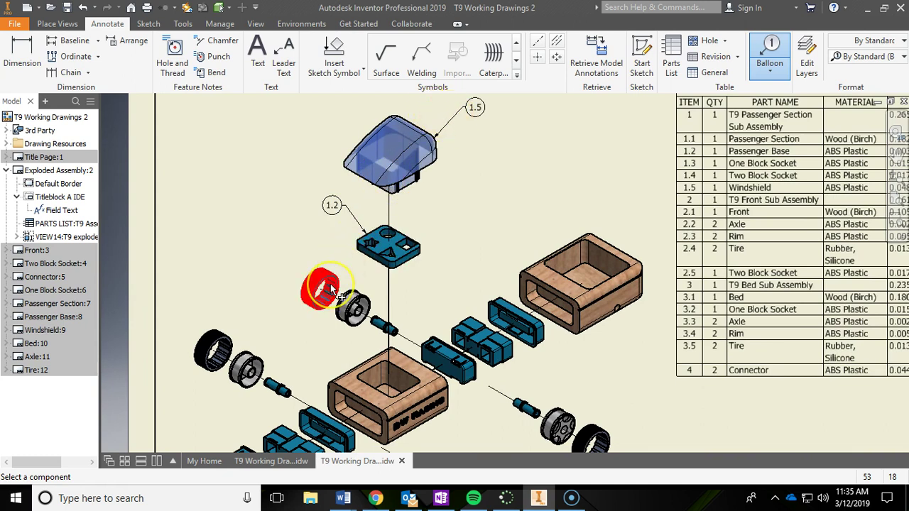
mouse_move(473, 290)
middle_mouse_down()
mouse_move(522, 261)
mouse_move(649, 320)
middle_mouse_up()
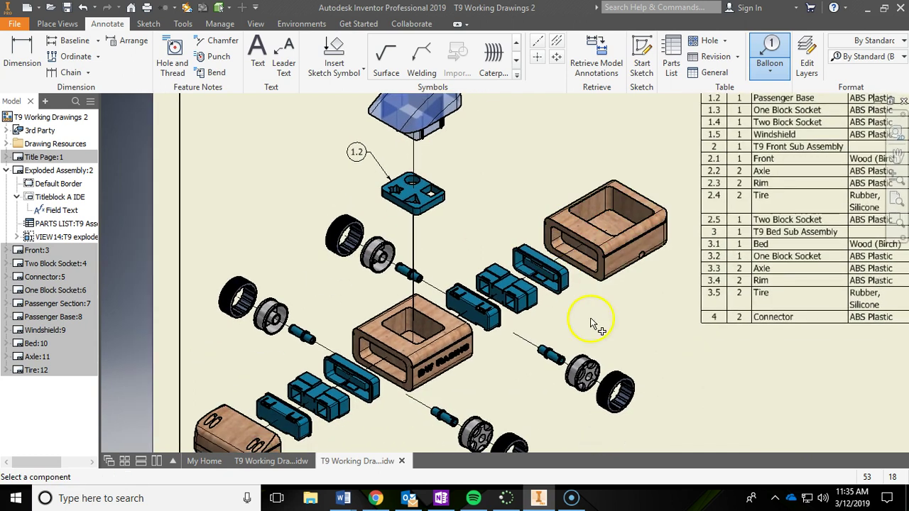
middle_click_drag(531, 178, 500, 270)
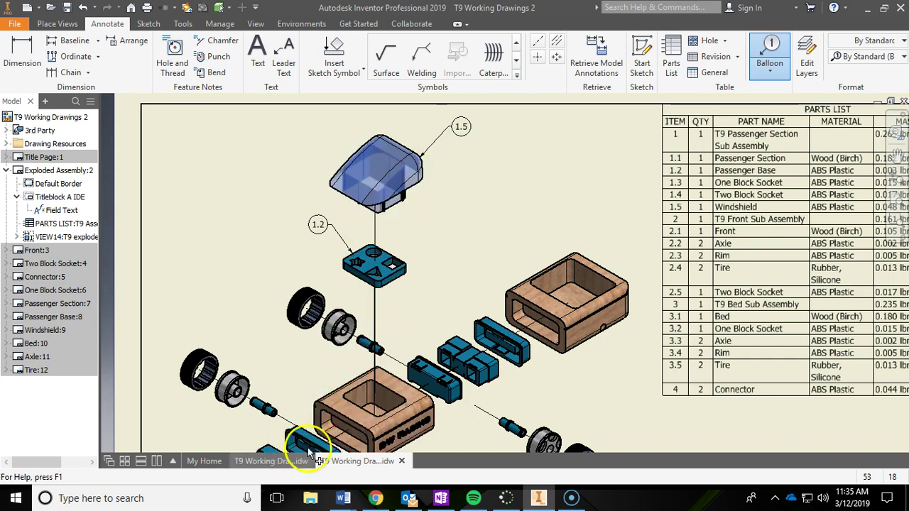
- Switch to the completed T9 Working Drawings document and frame its fully ballooned sheet
left_click(267, 461)
scroll(517, 197, "down", 3)
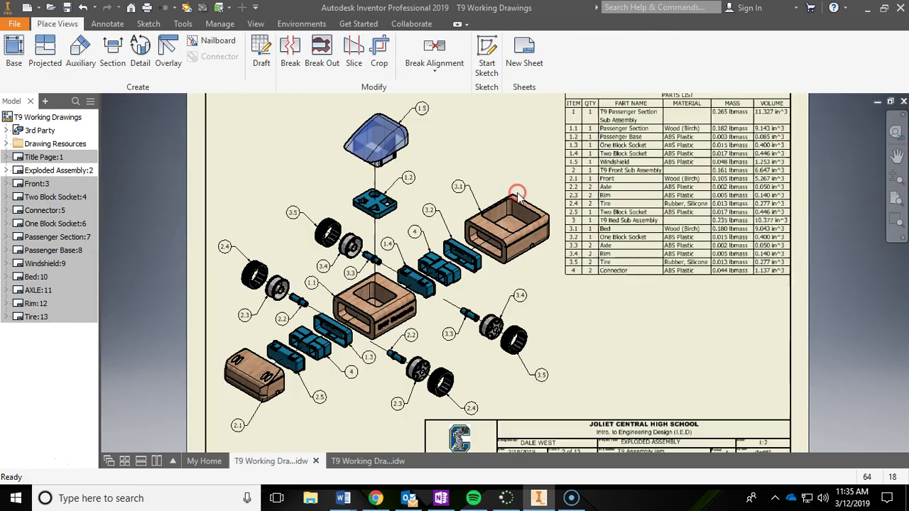
middle_click_drag(517, 197, 538, 193)
scroll(541, 215, "up", 2)
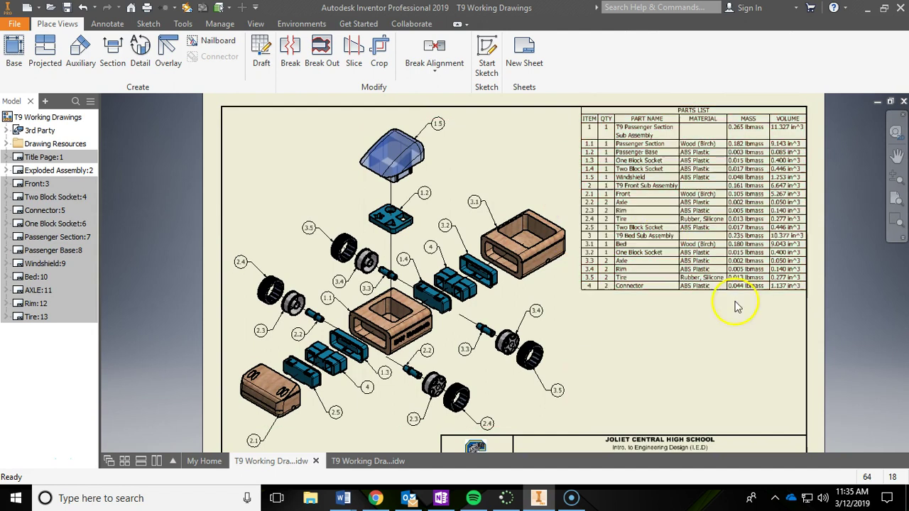
middle_click_drag(860, 317, 851, 302)
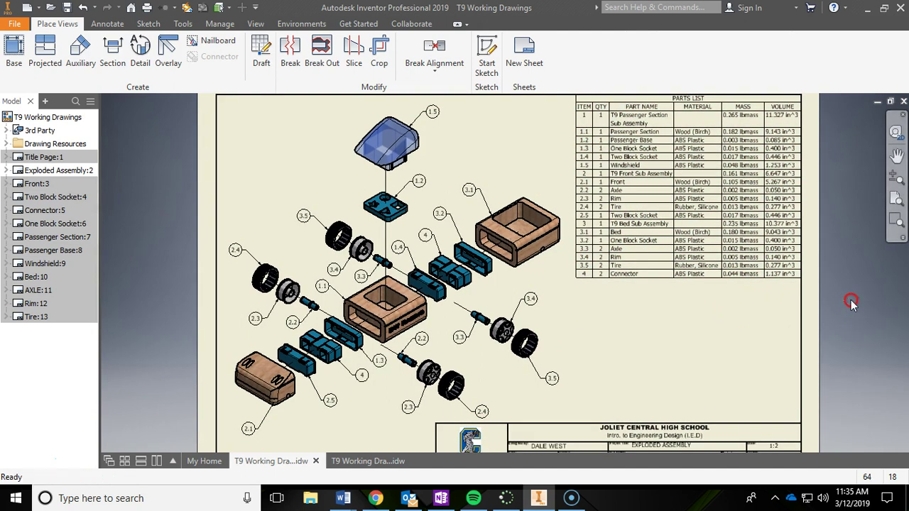